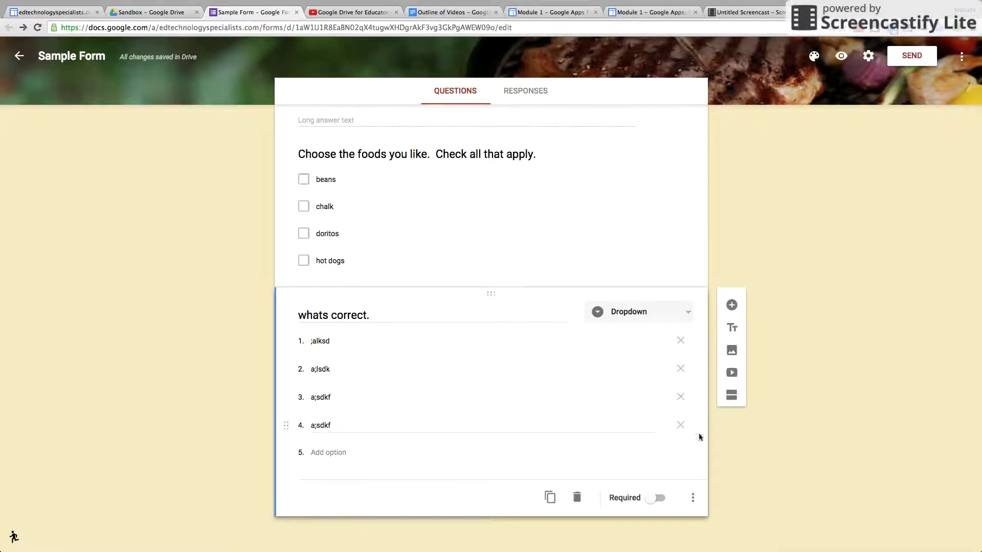
# - Make the 'whats correct.' dropdown question required and add a new question below it
pyautogui.scroll(1, 756, 377)
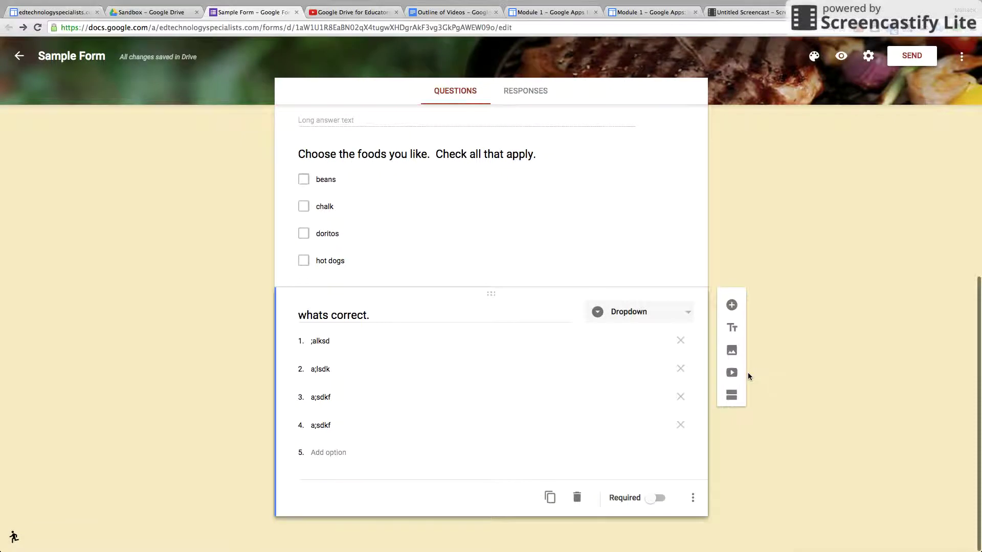
pyautogui.click(660, 499)
pyautogui.click(731, 305)
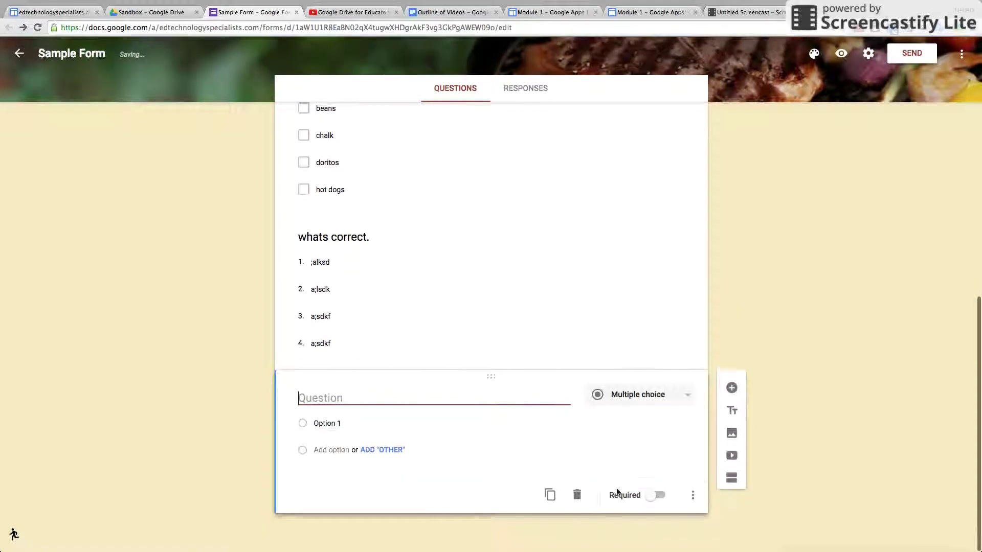
# - Change the new question's type to a 1-to-5 Linear scale
pyautogui.click(688, 404)
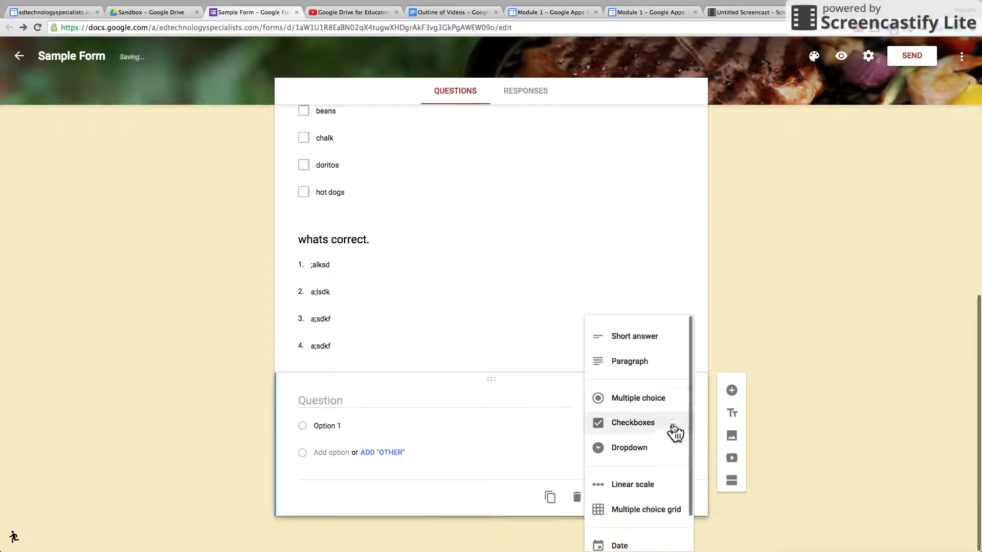
pyautogui.click(653, 491)
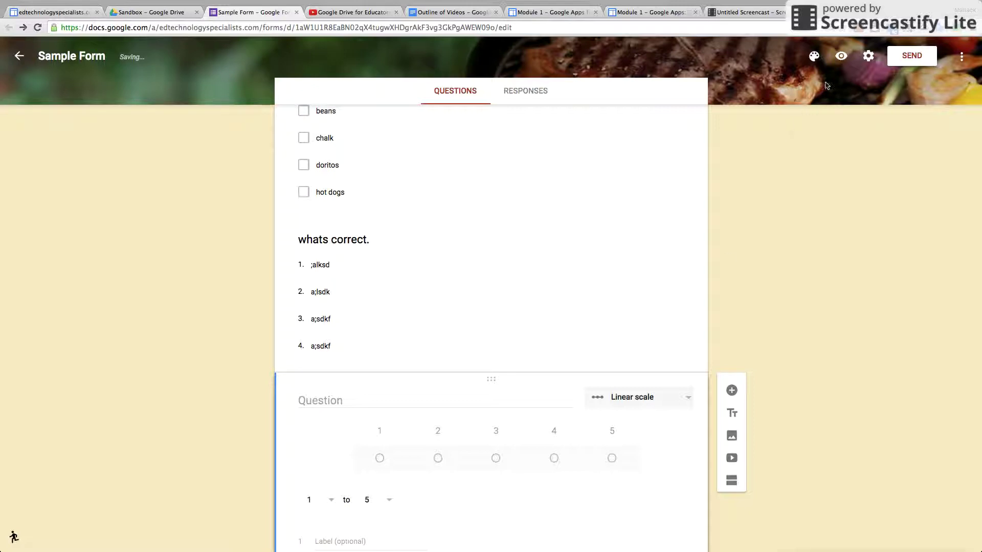
pyautogui.click(858, 31)
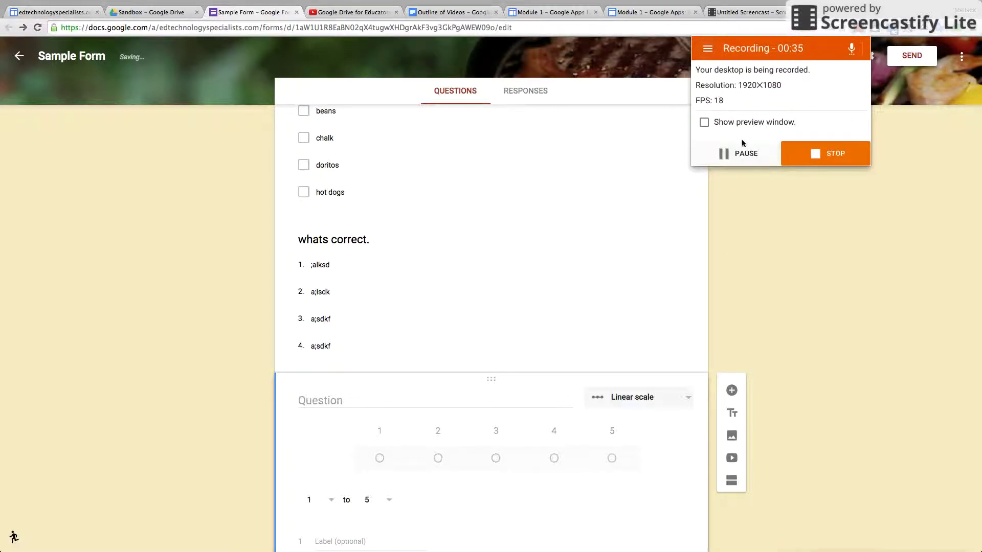
pyautogui.click(795, 275)
pyautogui.scroll(-3, 781, 401)
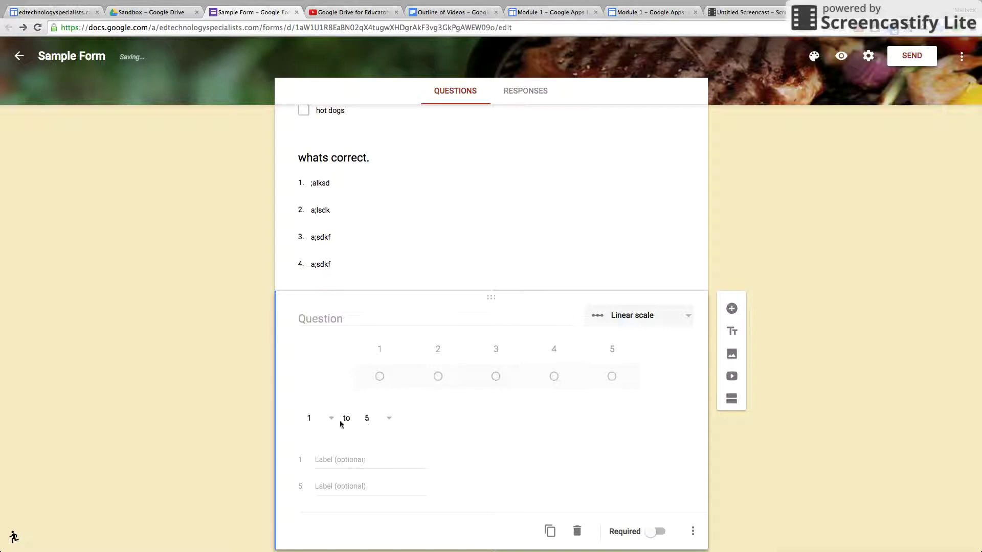
pyautogui.click(347, 321)
# - Title the scale question 'How much do you like fish?'
pyautogui.write('How')
pyautogui.press('BackSpace')
pyautogui.press('BackSpace')
pyautogui.press('BackSpace')
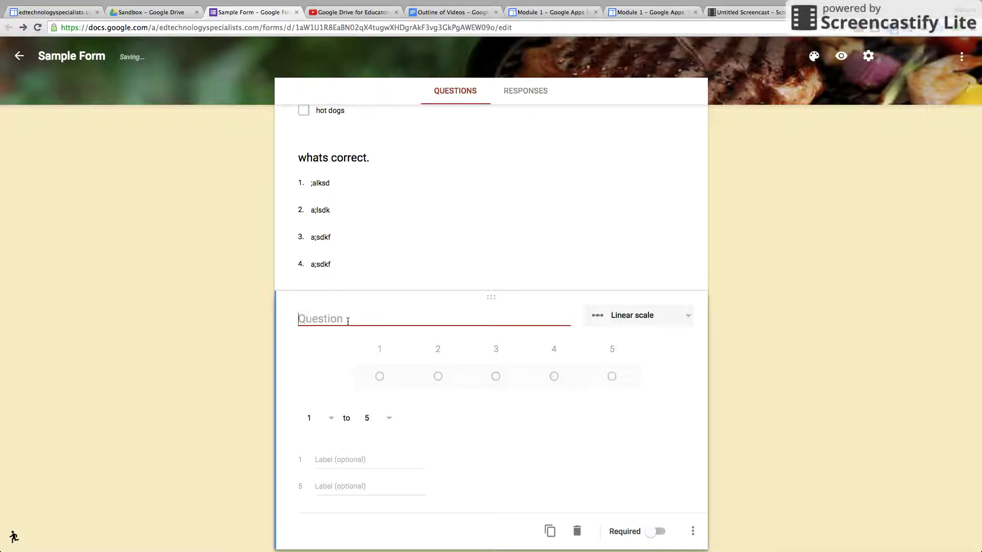
pyautogui.write('How much do you like fish?')
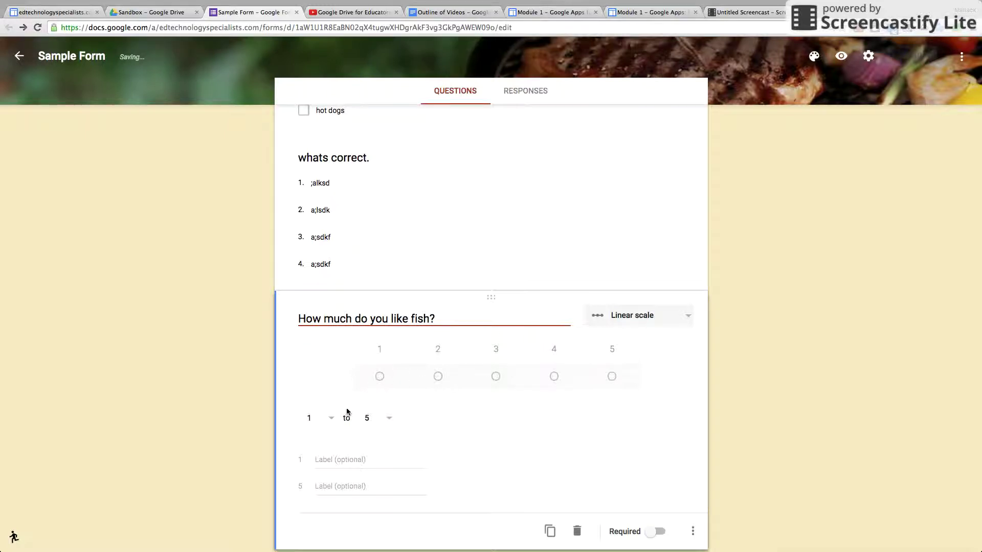
# - Make the scale run 1 to 10, labelled 'I hate fish.' and 'I love fish.'
pyautogui.click(335, 419)
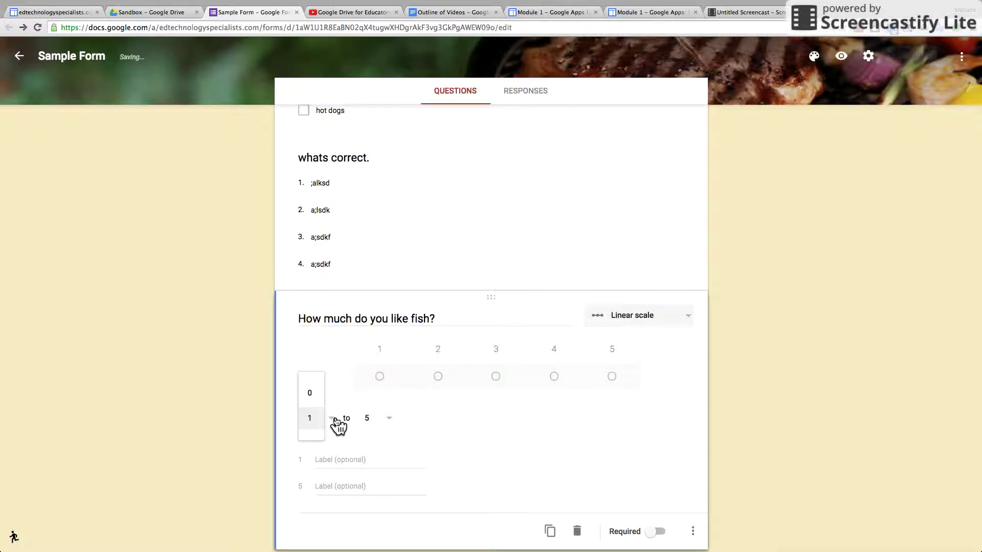
pyautogui.click(390, 422)
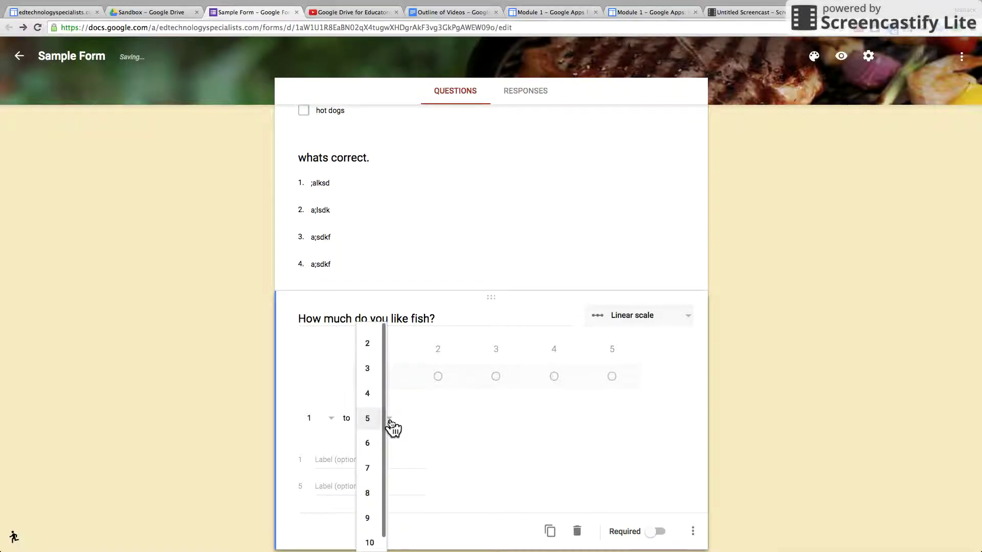
pyautogui.click(371, 541)
pyautogui.click(365, 462)
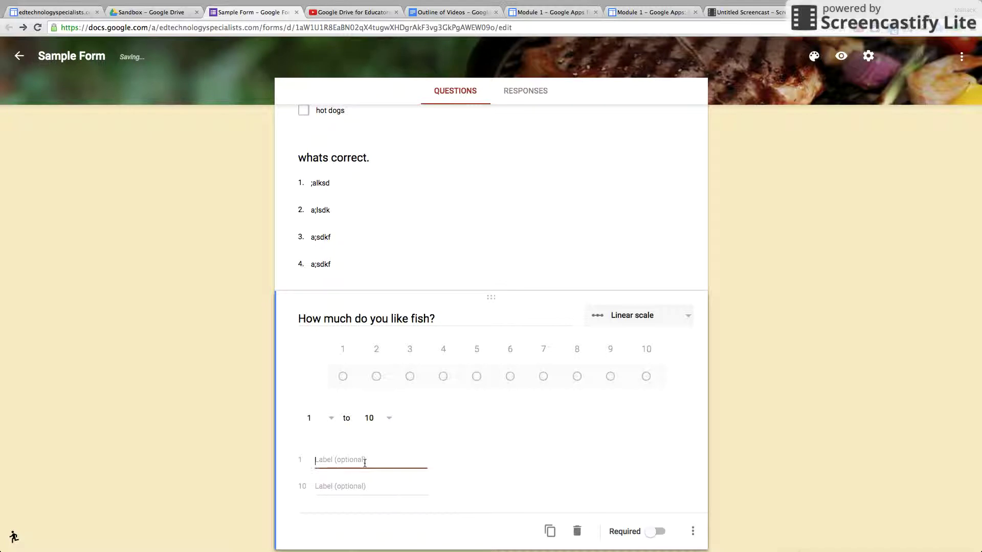
pyautogui.write('I hate fish')
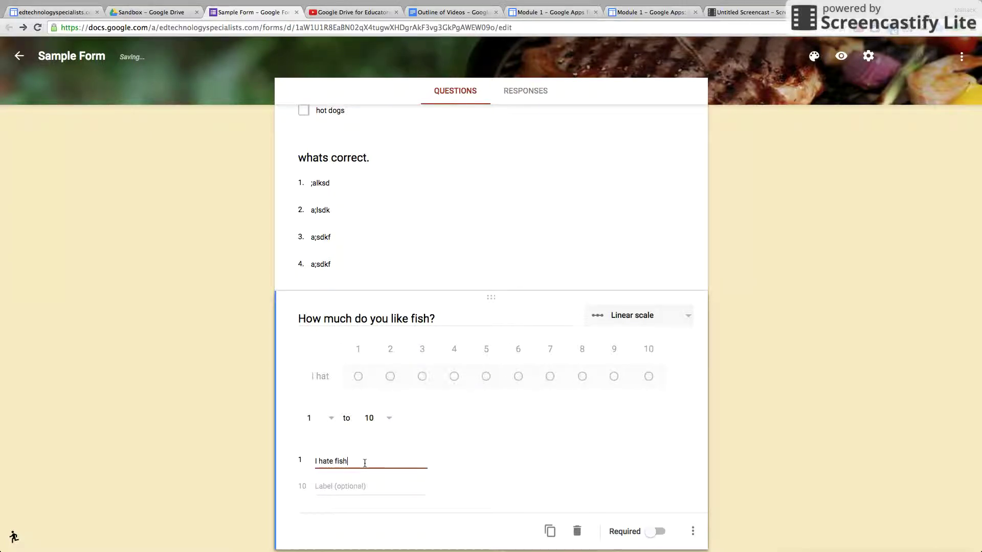
pyautogui.write('.')
pyautogui.click(350, 486)
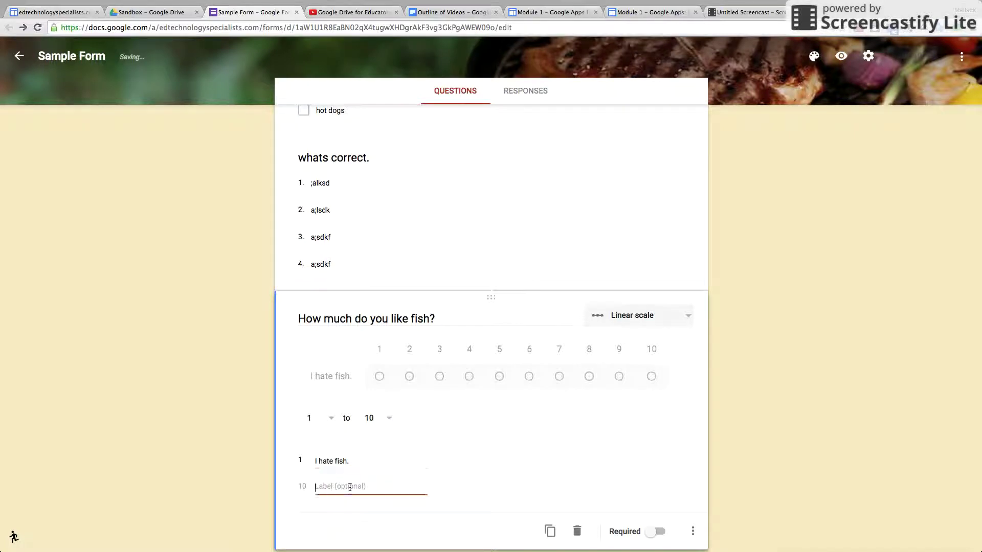
pyautogui.write('I love fish.')
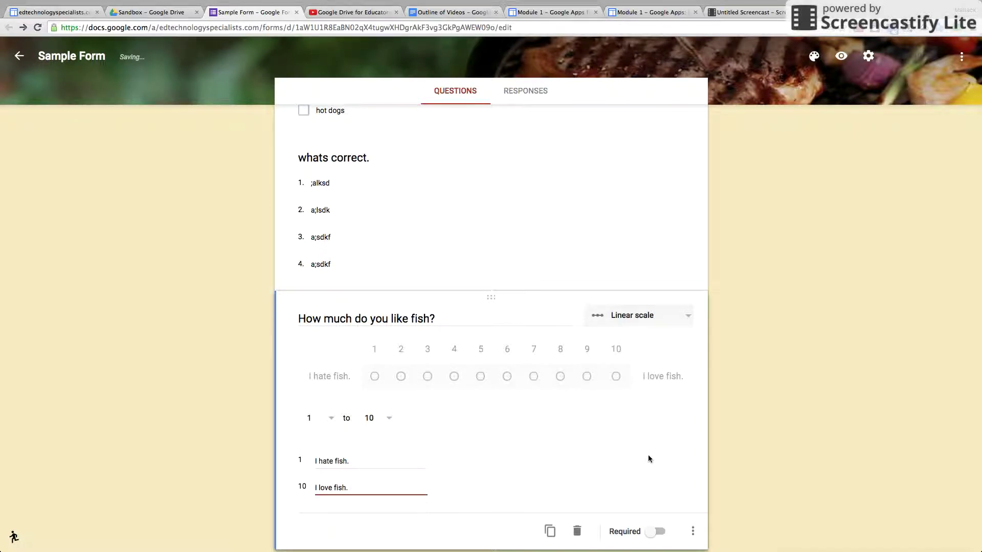
pyautogui.scroll(-1, 647, 455)
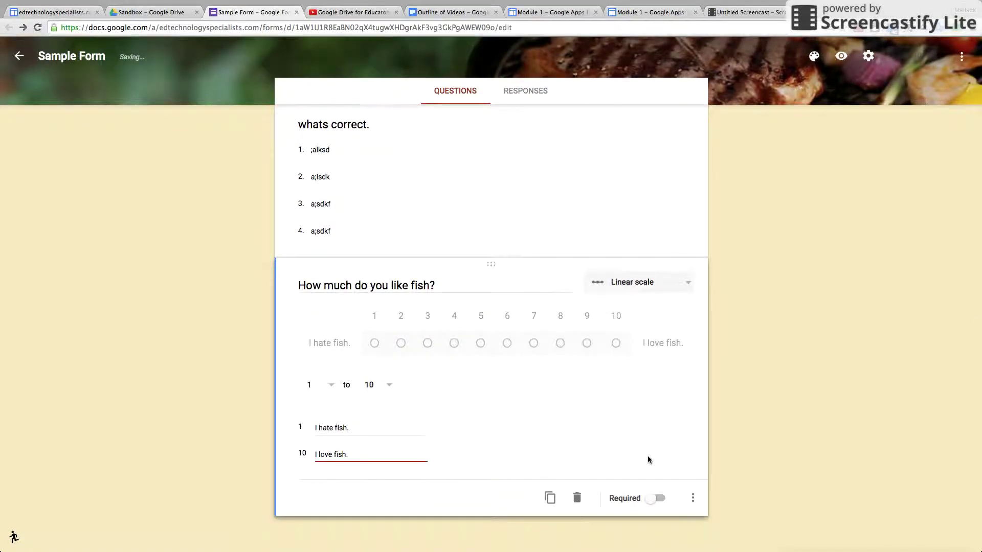
# - Reload the form page after the fish question's changes hit a save error
pyautogui.click(693, 499)
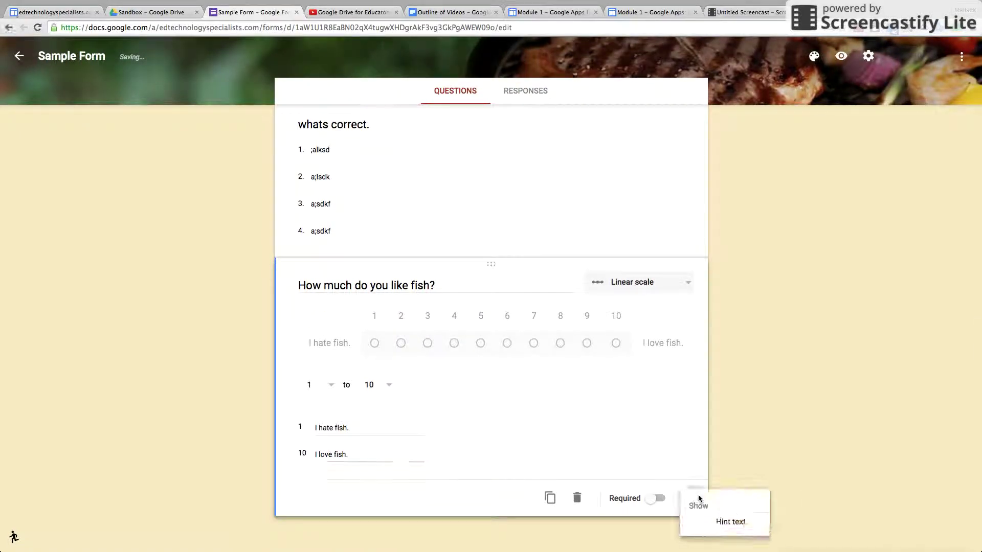
pyautogui.click(682, 404)
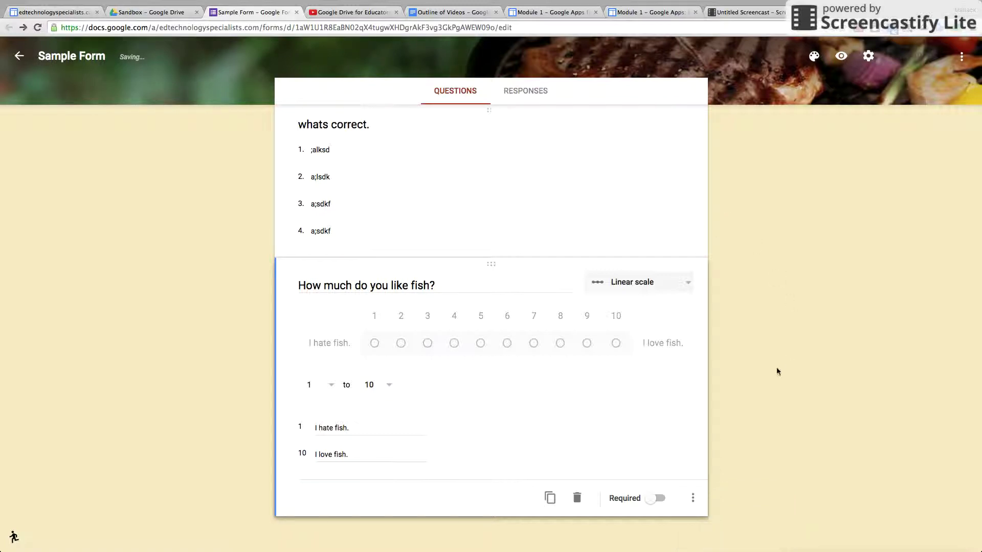
pyautogui.click(637, 228)
pyautogui.click(307, 449)
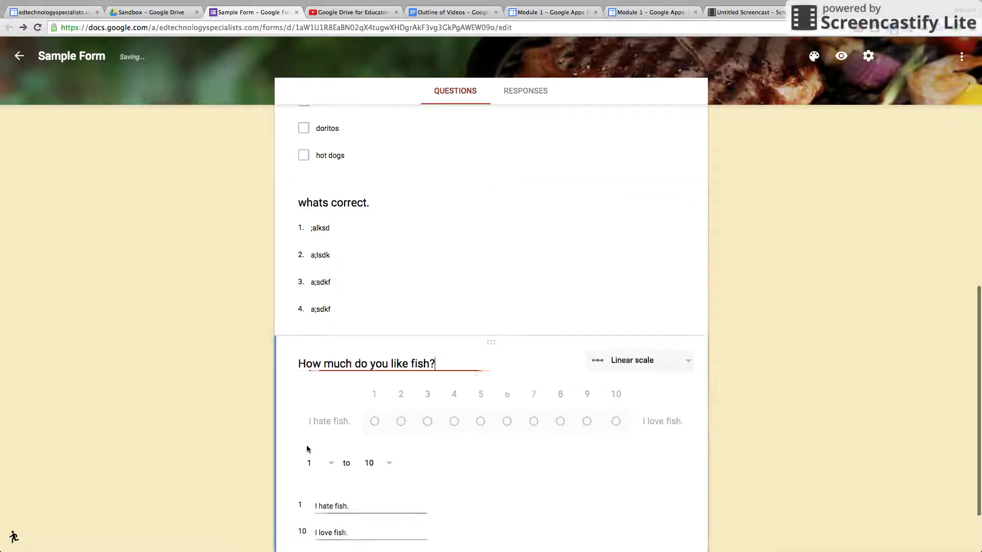
pyautogui.scroll(-3, 757, 397)
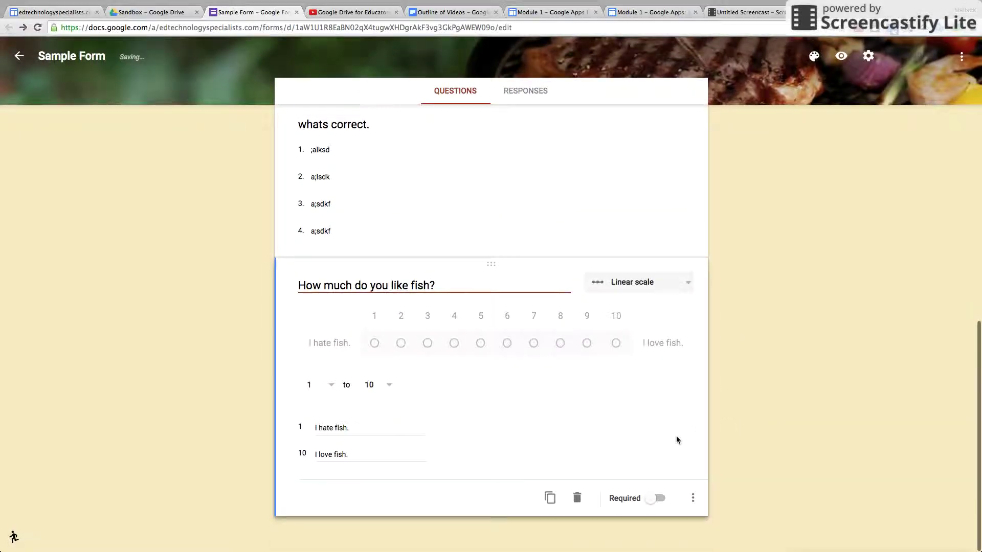
pyautogui.scroll(15, 610, 407)
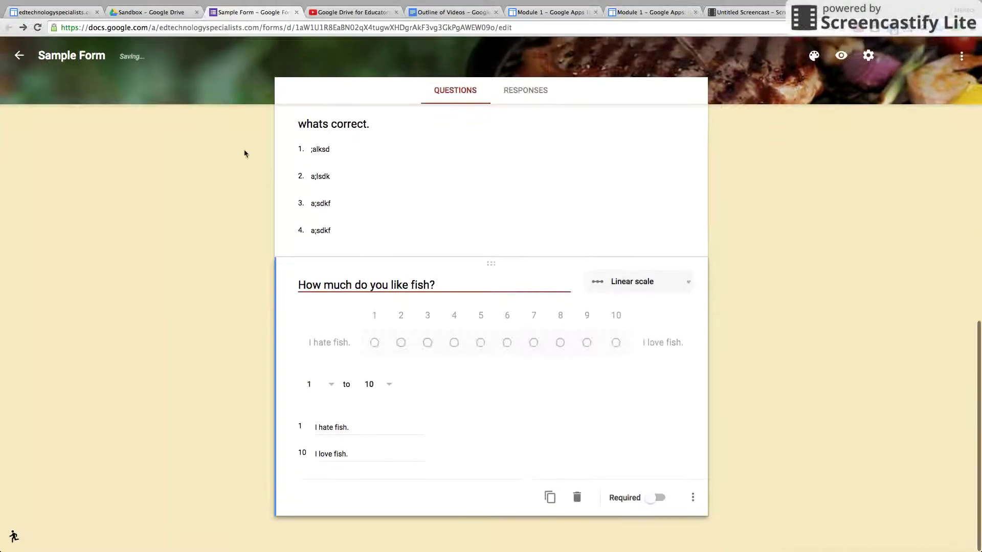
pyautogui.click(38, 27)
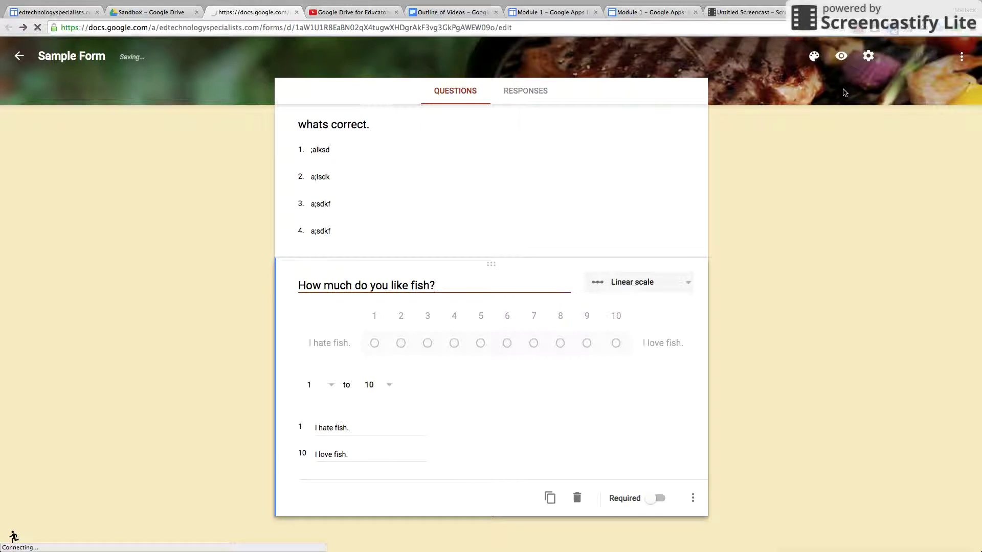
pyautogui.click(864, 27)
# - Insert a Multiple choice grid question titled 'How much do you like the following?' under the form title
pyautogui.click(781, 280)
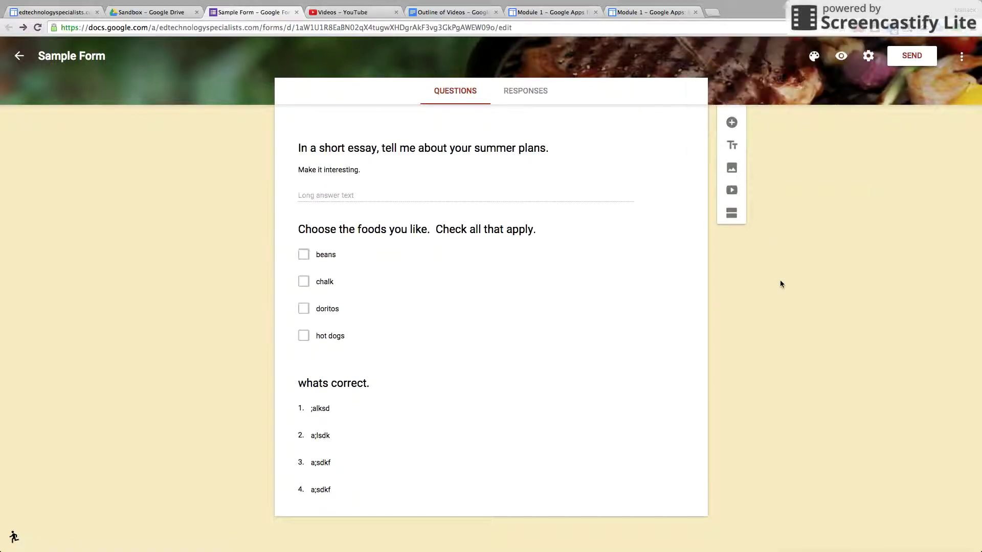
pyautogui.click(732, 124)
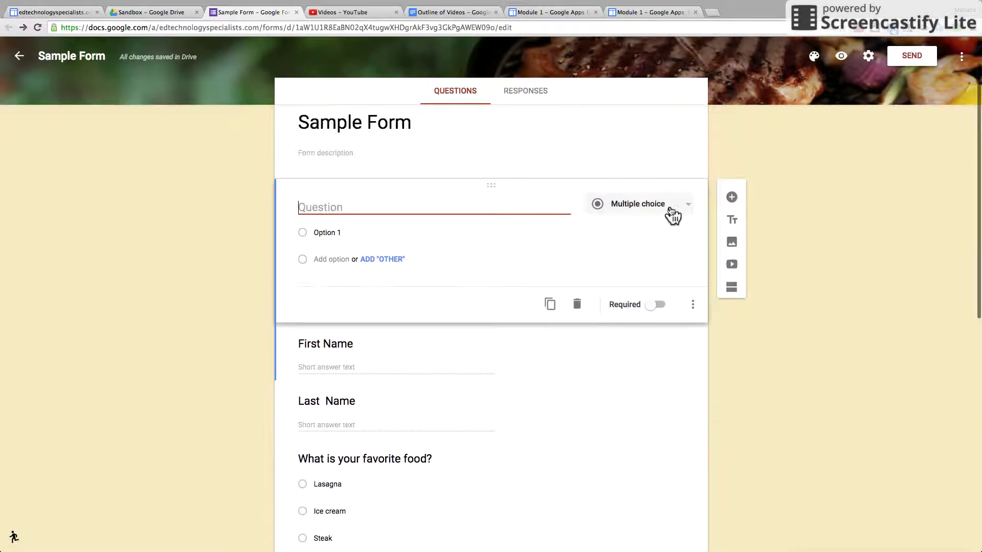
pyautogui.click(683, 210)
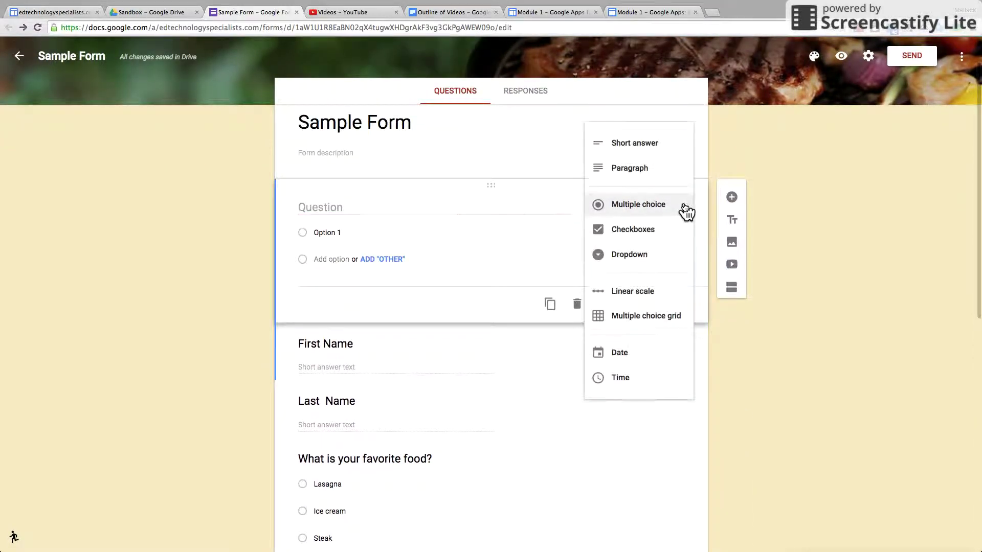
pyautogui.click(657, 322)
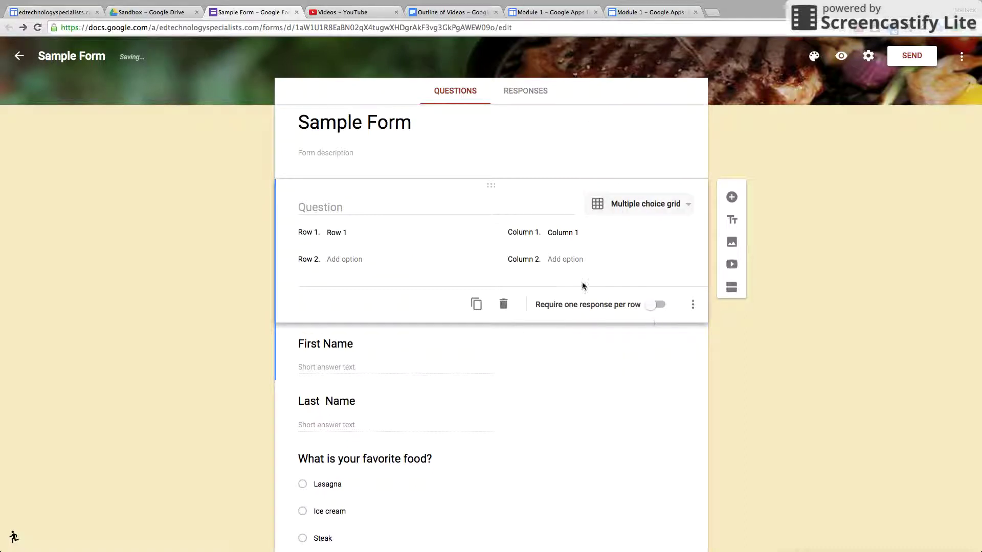
pyautogui.click(365, 207)
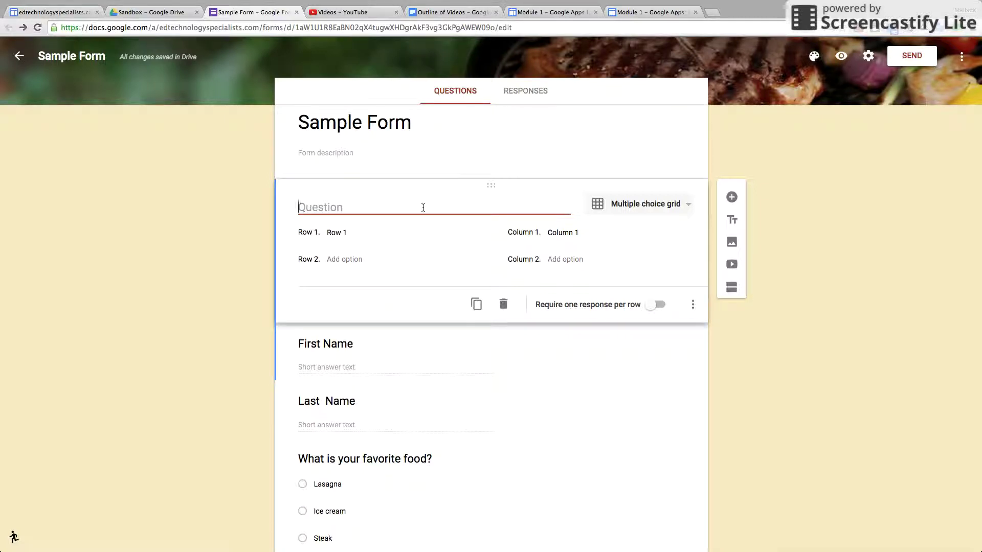
pyautogui.write('How much ')
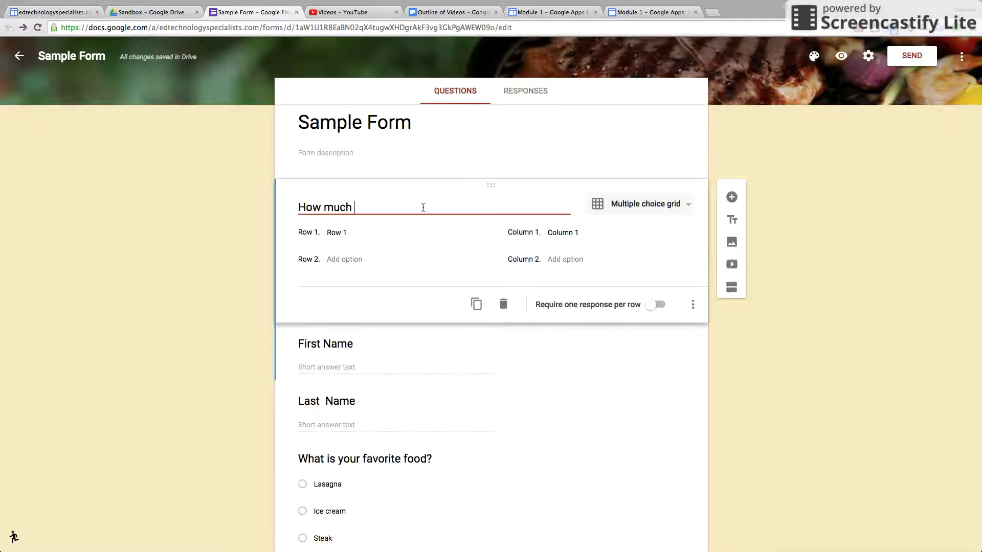
pyautogui.write('do you like the following?')
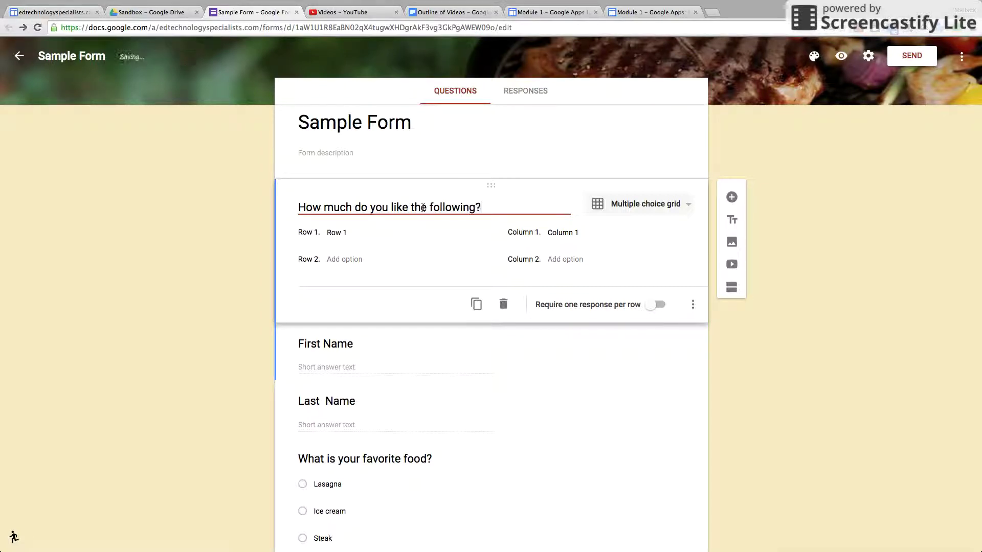
# - Start the grid labels, then delete a mistakenly added column option
pyautogui.click(346, 233)
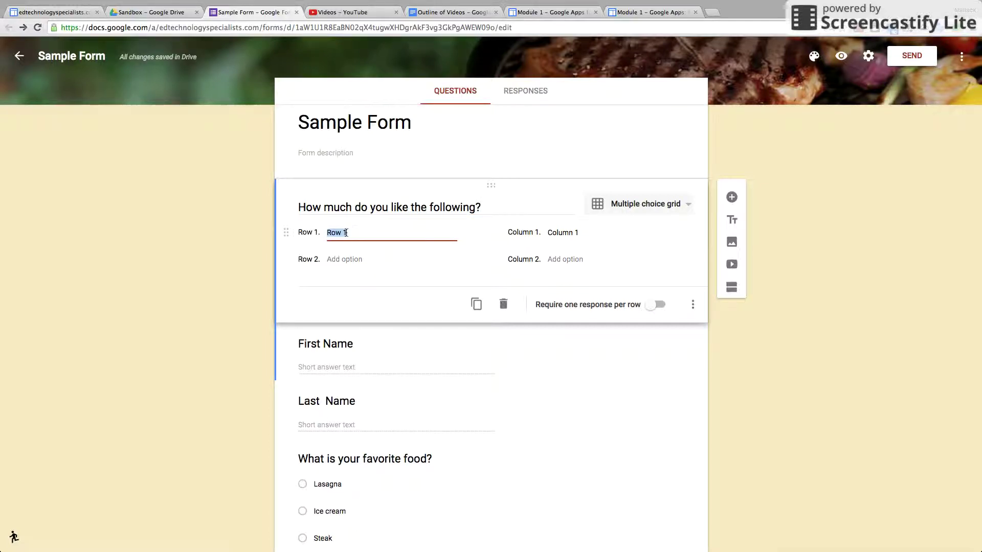
pyautogui.click(553, 232)
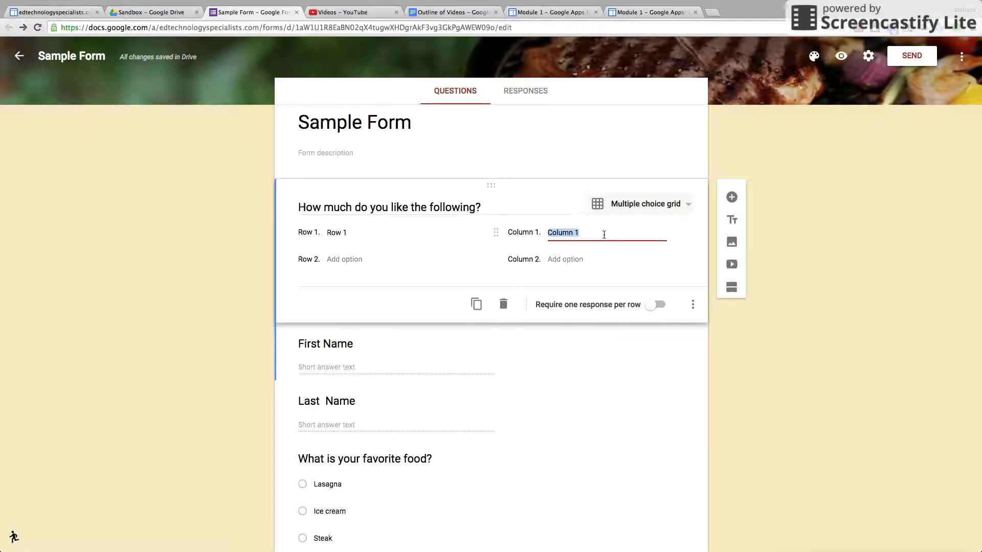
pyautogui.write('Celery')
pyautogui.press('Tab')
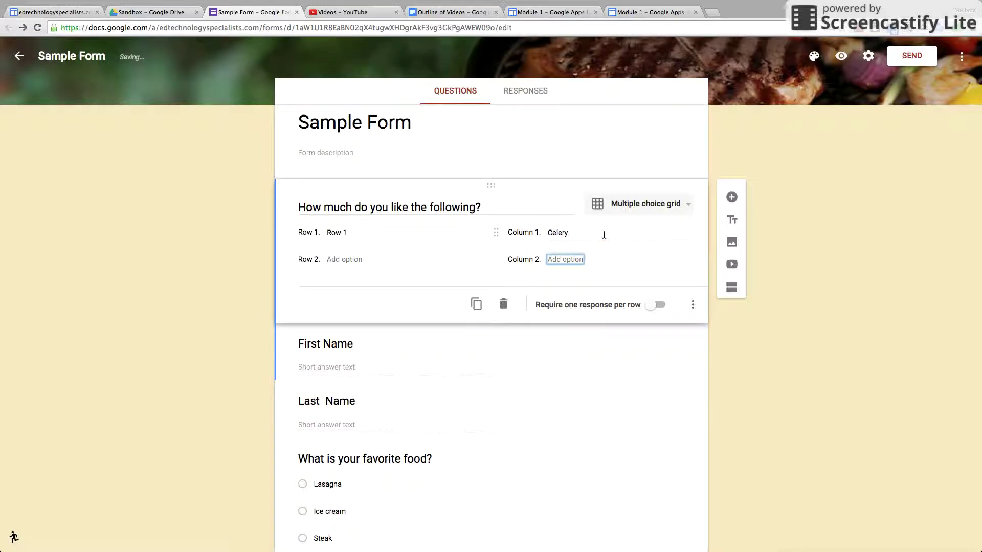
pyautogui.write('Ribs')
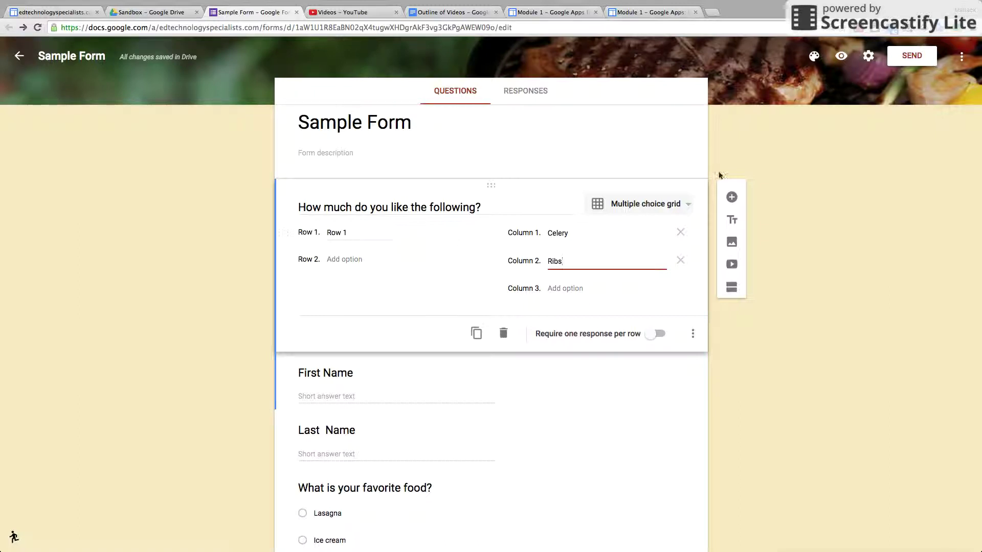
pyautogui.click(681, 232)
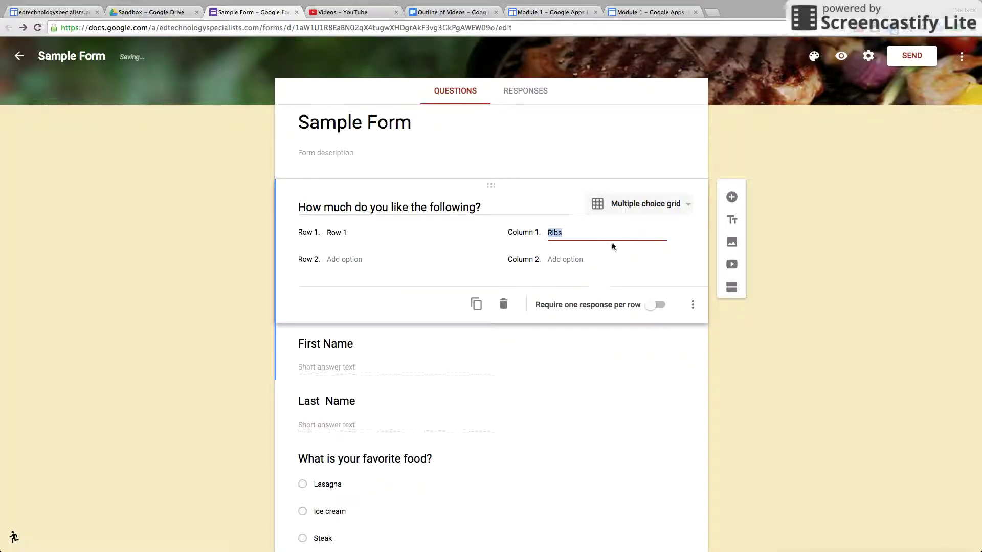
# - Enter the grid rows Celery, Ribs, Lettuce and Candy
pyautogui.click(365, 229)
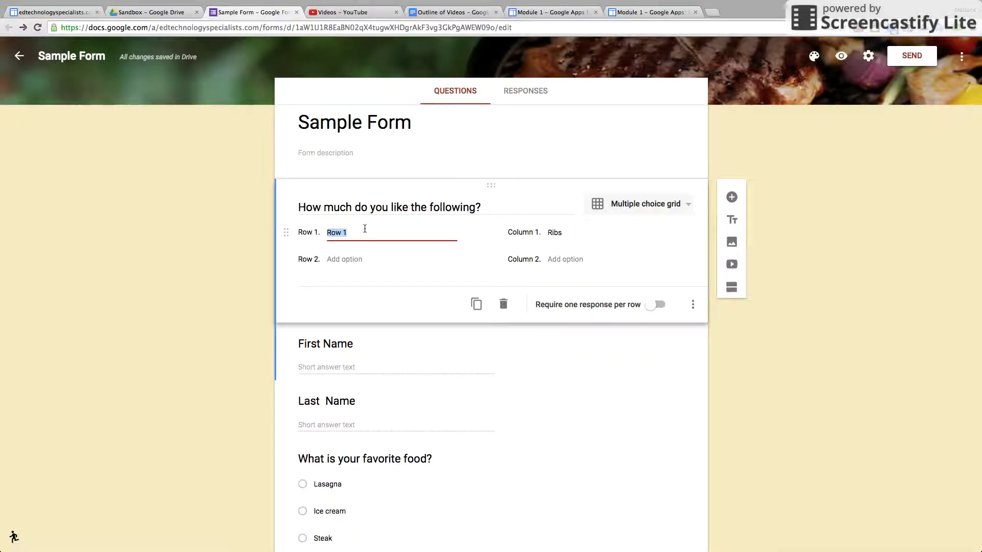
pyautogui.write('Celery')
pyautogui.press('Return')
pyautogui.write('Ribs')
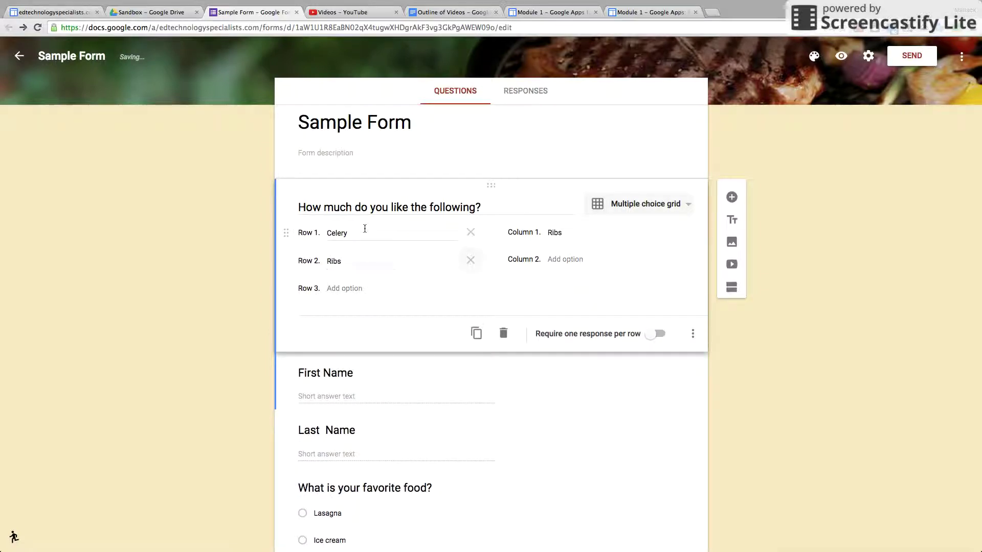
pyautogui.press('Return')
pyautogui.write('Le')
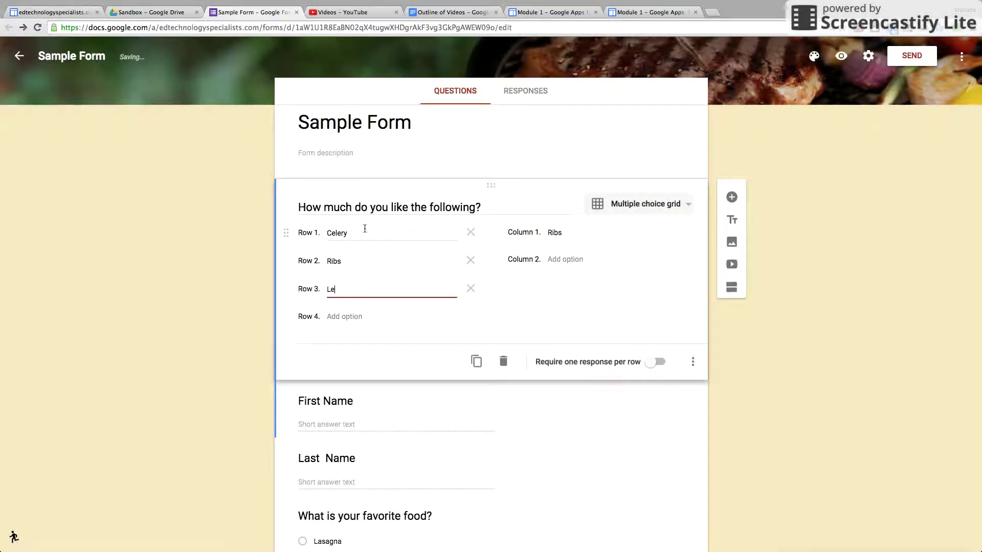
pyautogui.write('ttus')
pyautogui.write('e')
pyautogui.press('Tab')
pyautogui.press('Tab')
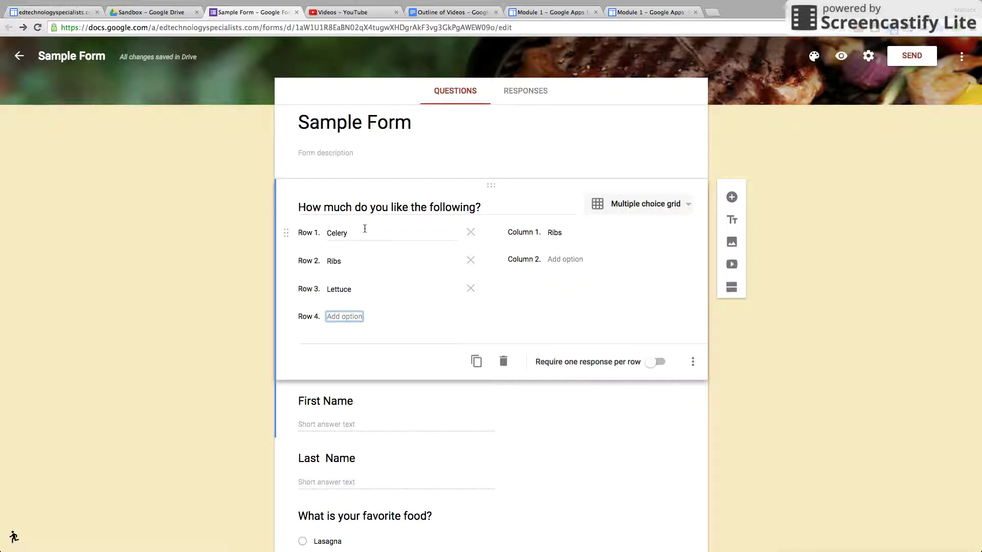
pyautogui.write('Candy')
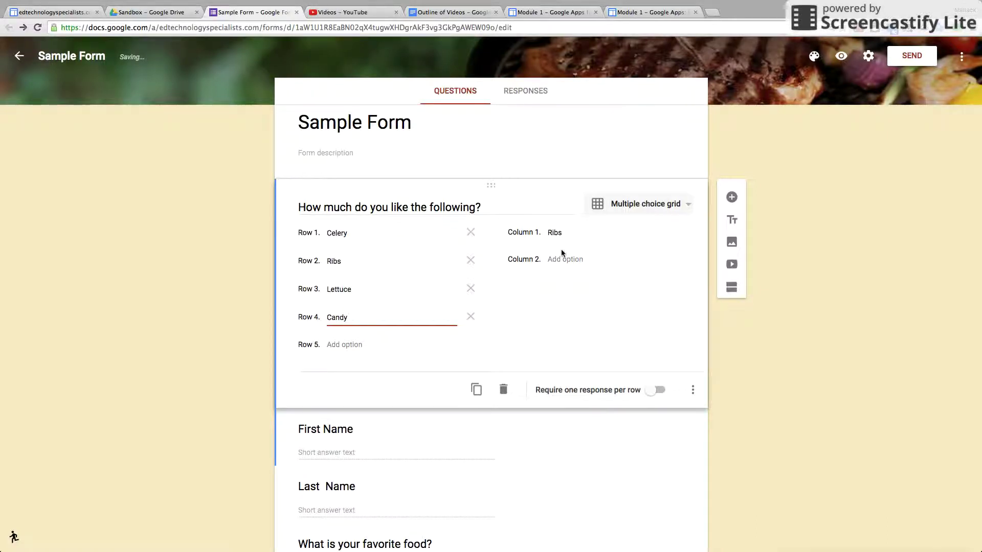
# - Label the grid columns 'I hate it', 'It's ok' and 'I love it.'
pyautogui.doubleClick(565, 232)
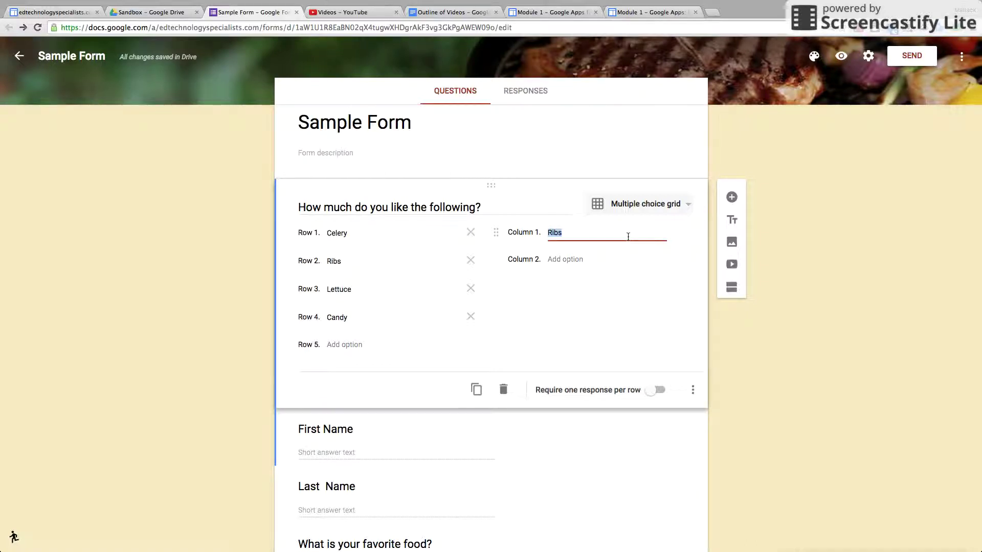
pyautogui.write('I hate it')
pyautogui.press('Tab')
pyautogui.write('It')
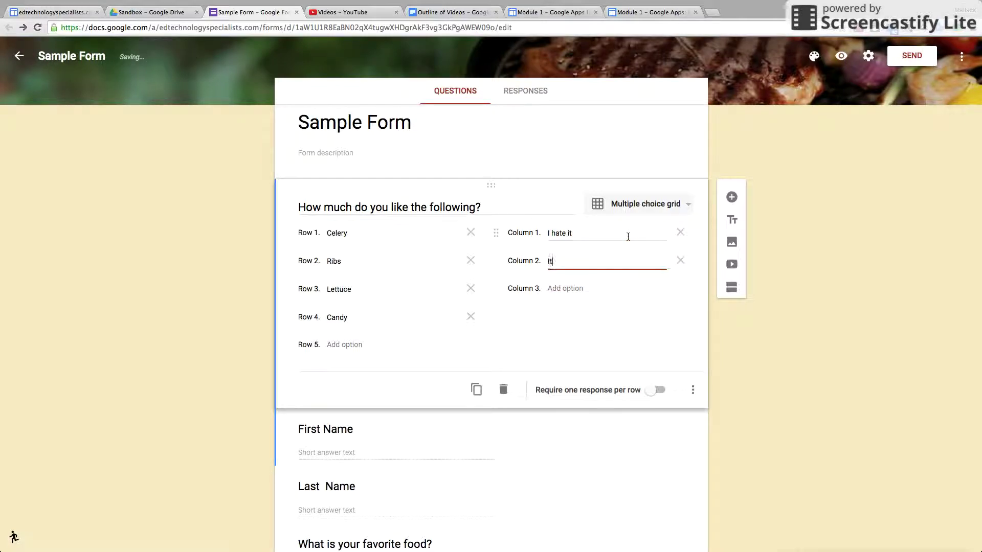
pyautogui.write("'s ok")
pyautogui.press('Tab')
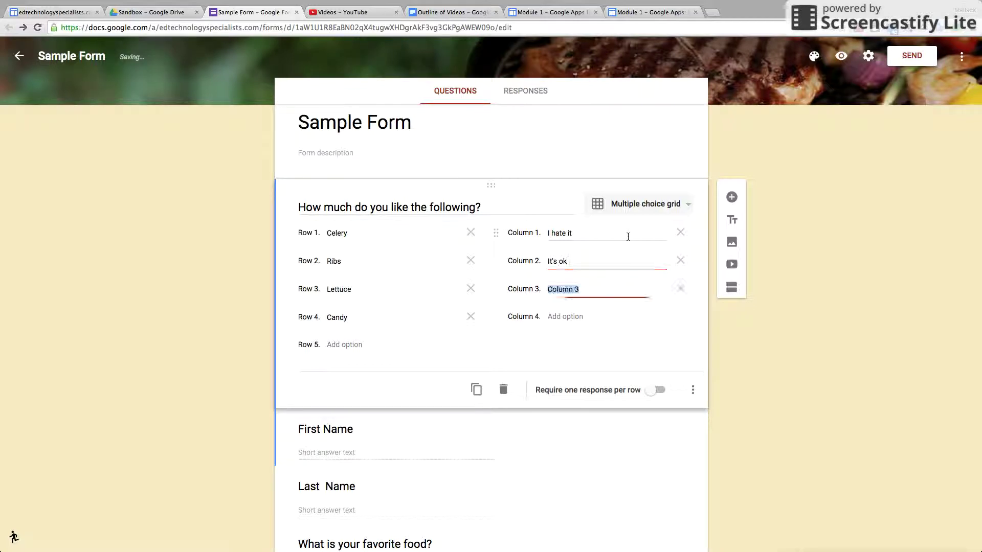
pyautogui.write('I love it.')
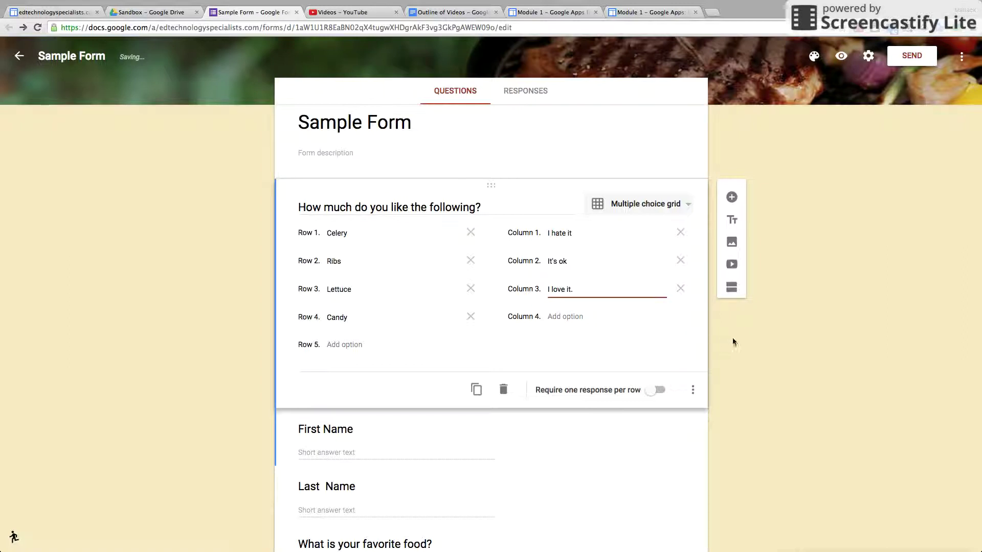
pyautogui.press('Tab')
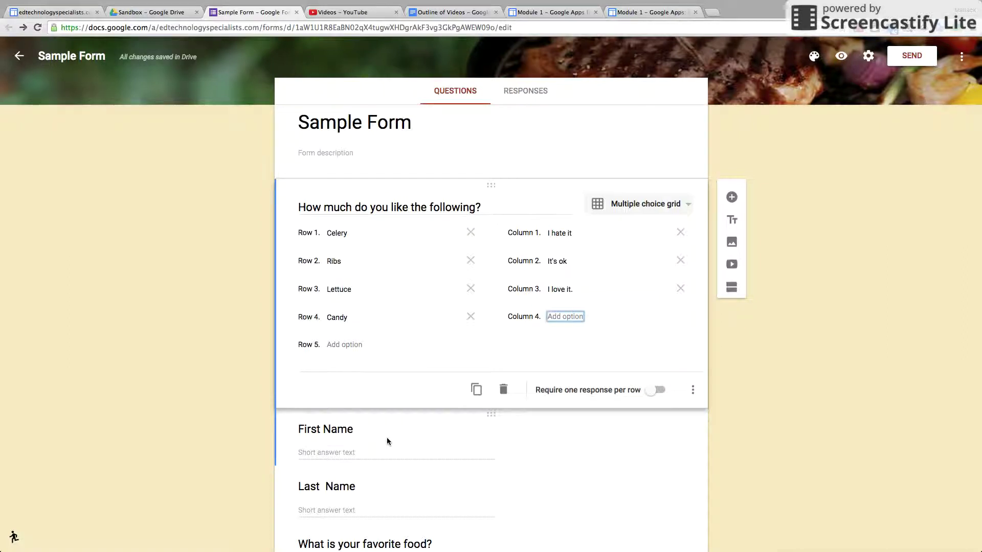
pyautogui.click(388, 440)
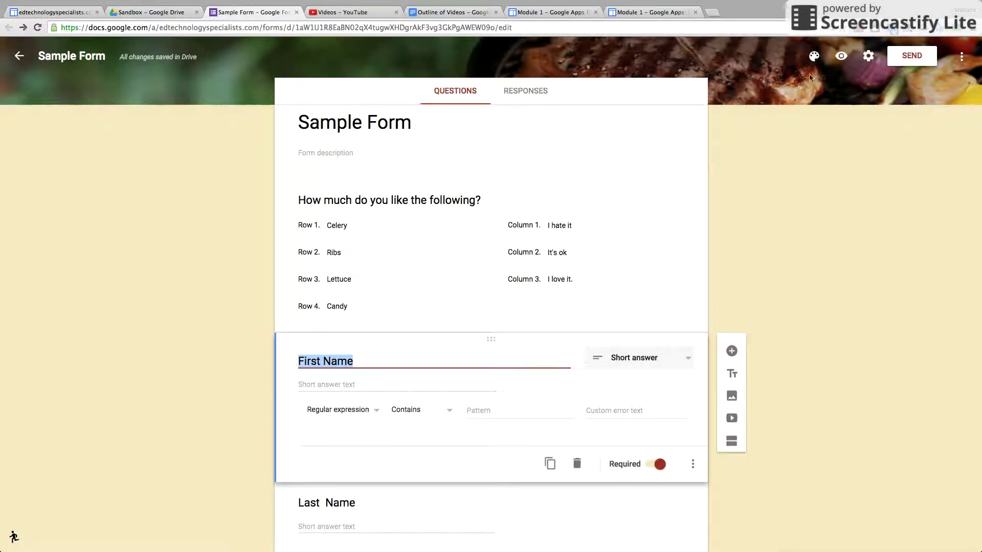
pyautogui.click(842, 57)
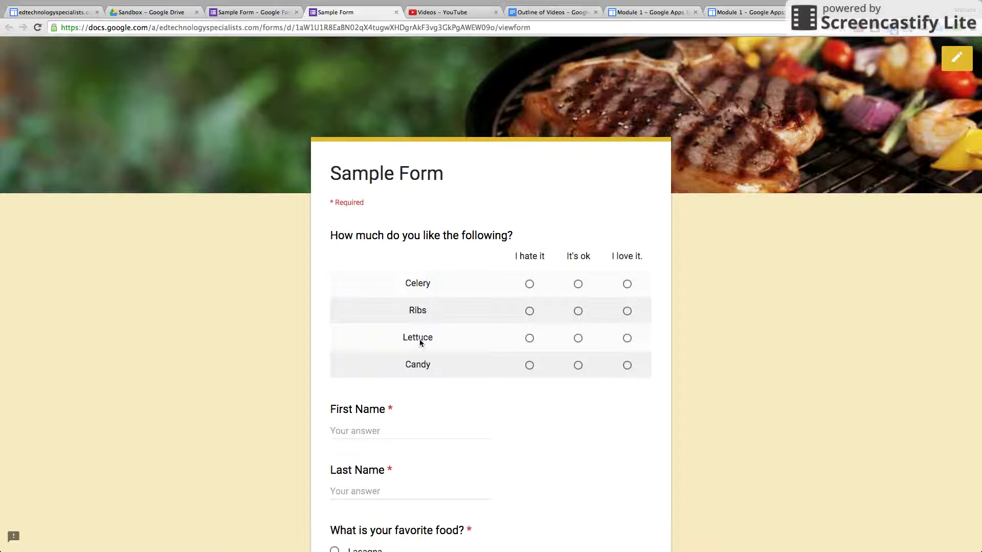
pyautogui.click(530, 284)
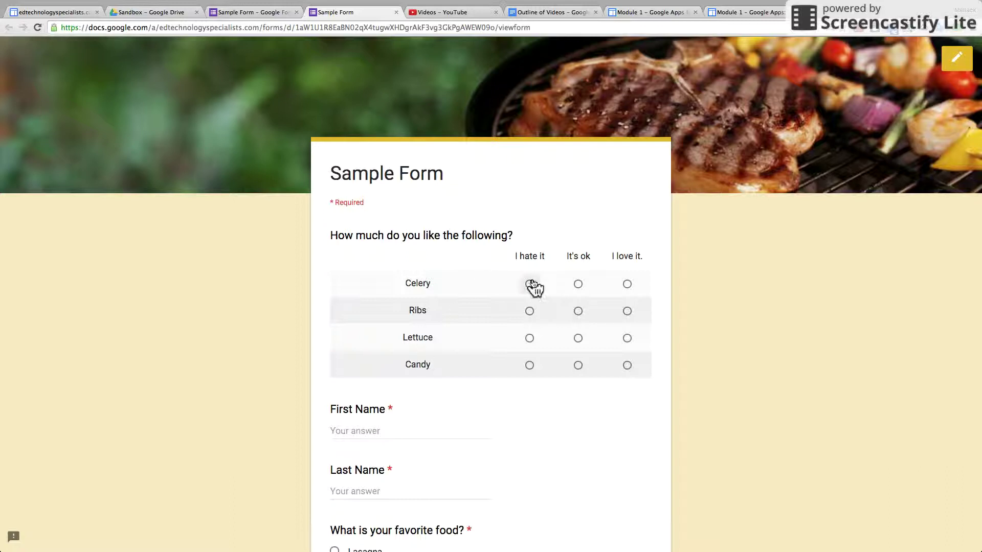
pyautogui.click(578, 312)
pyautogui.moveTo(400, 3)
pyautogui.click(397, 26)
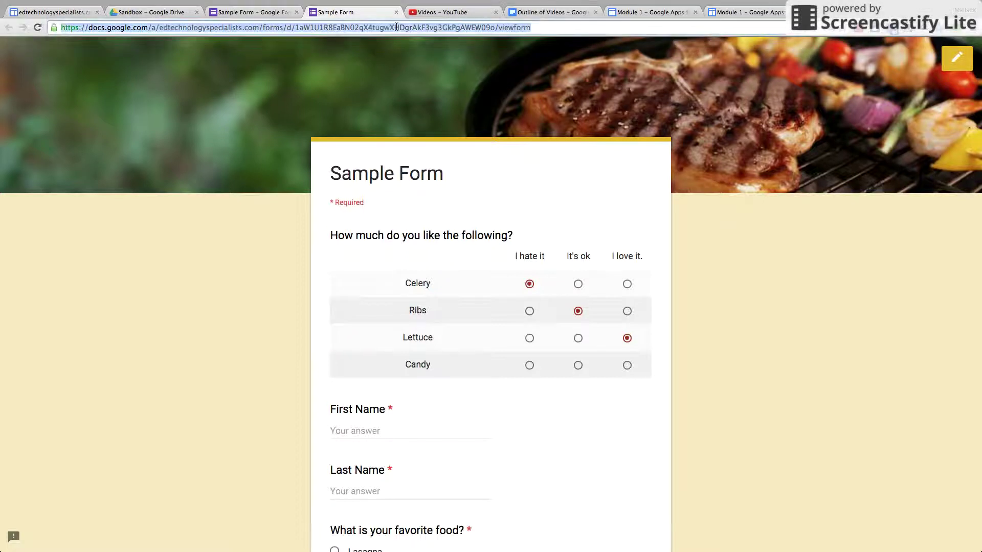
pyautogui.click(396, 12)
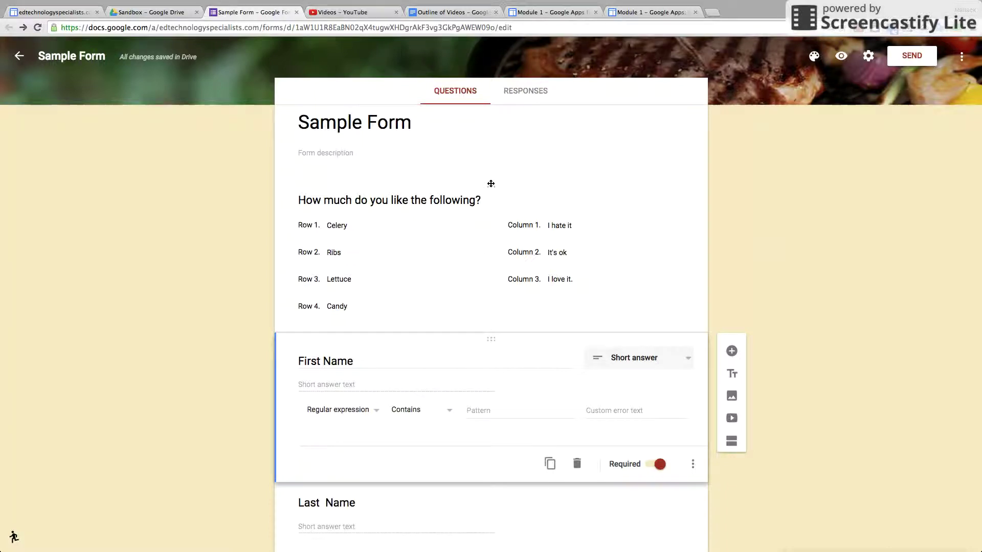
# - Reorder the cards so the grid question follows 'whats correct.', then add a blank question after it
pyautogui.moveTo(491, 183); pyautogui.dragTo(496, 549)
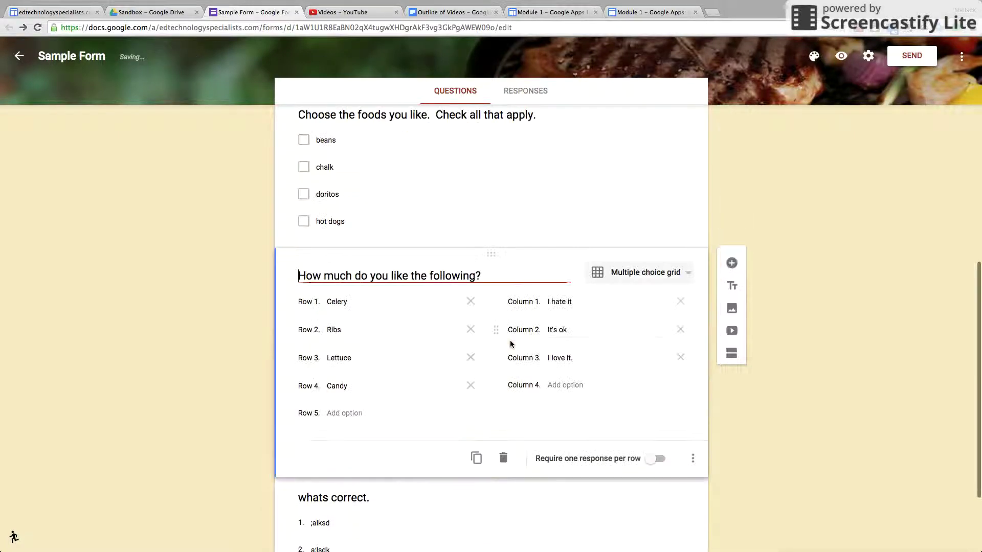
pyautogui.moveTo(494, 260); pyautogui.dragTo(507, 551)
pyautogui.moveTo(511, 398); pyautogui.dragTo(511, 259)
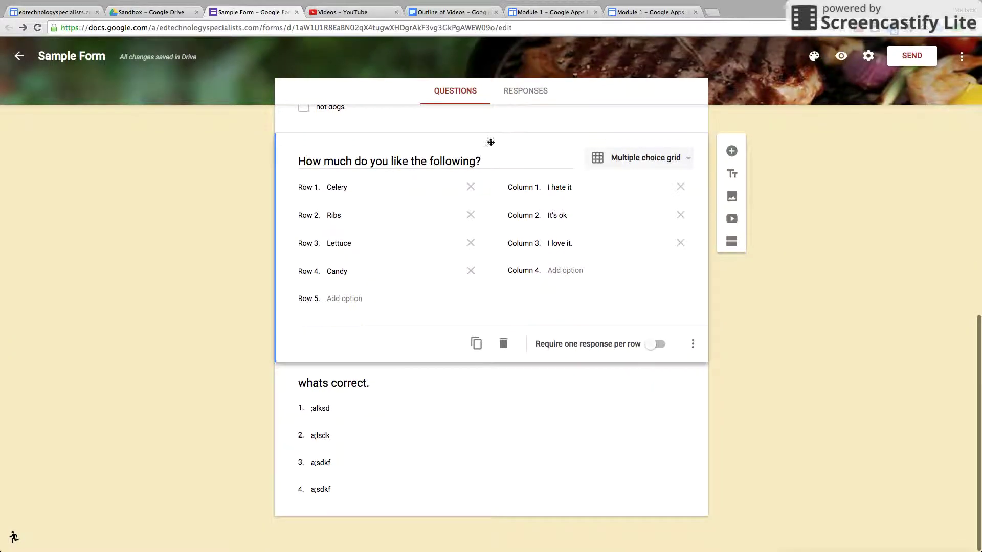
pyautogui.moveTo(490, 151); pyautogui.dragTo(453, 469)
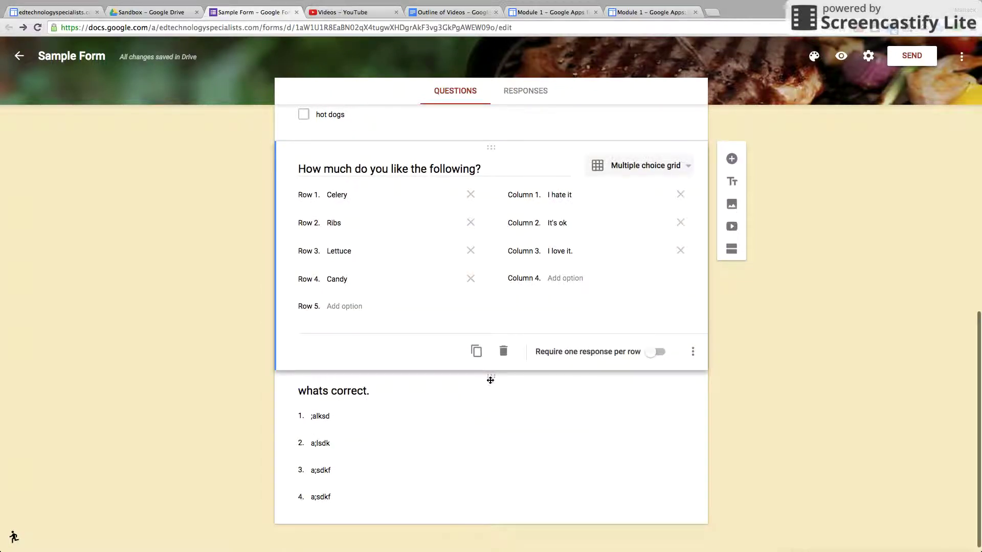
pyautogui.moveTo(491, 379); pyautogui.dragTo(487, 149)
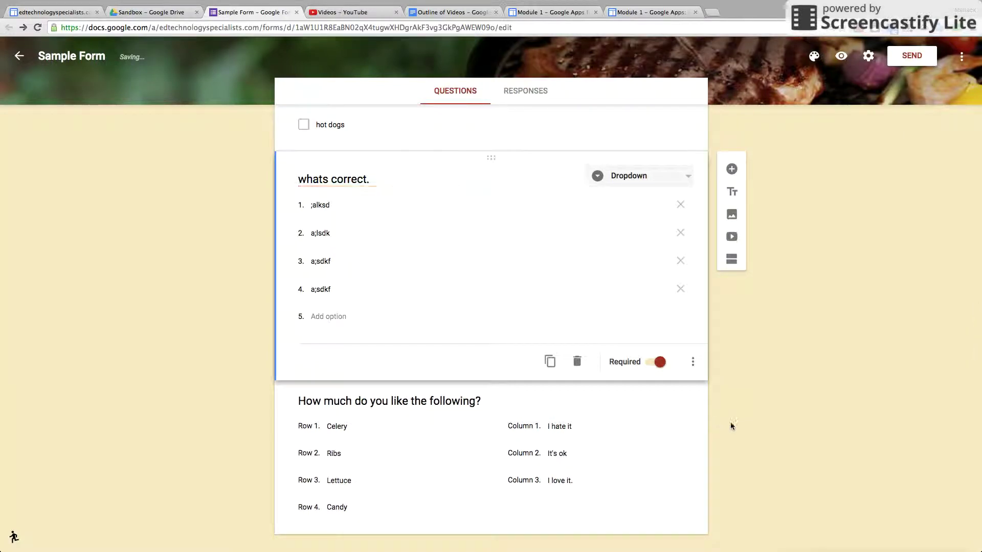
pyautogui.click(634, 435)
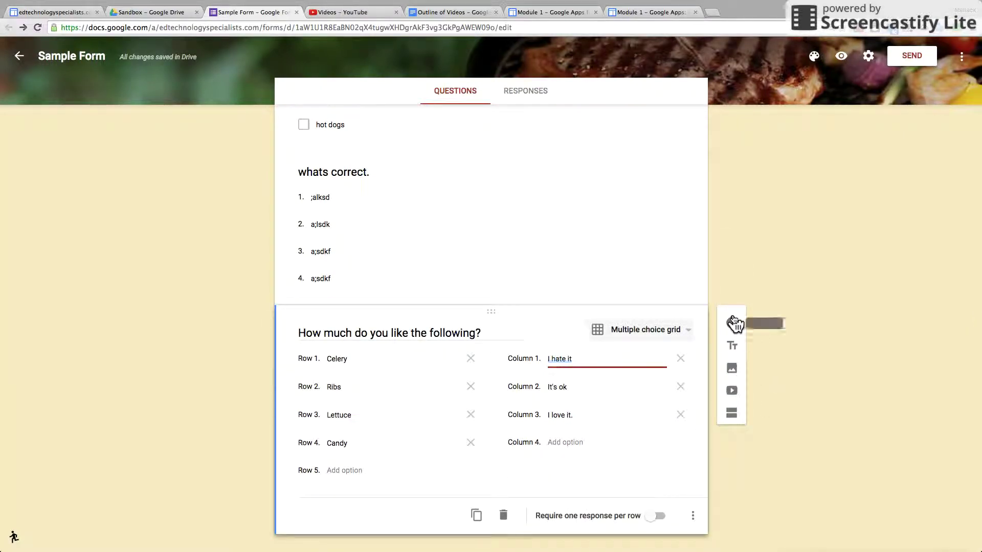
pyautogui.click(733, 322)
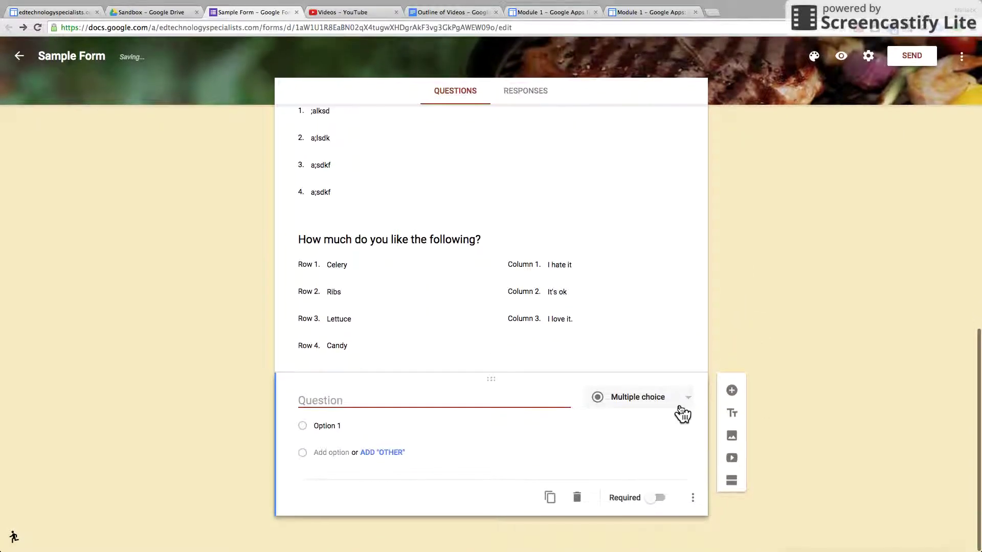
pyautogui.click(682, 408)
pyautogui.scroll(-1, 667, 489)
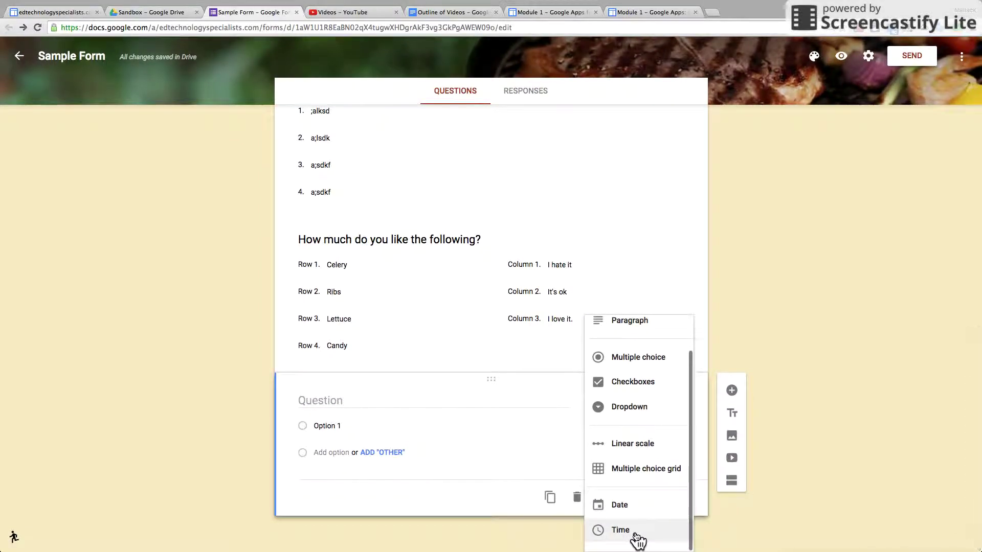
pyautogui.click(635, 509)
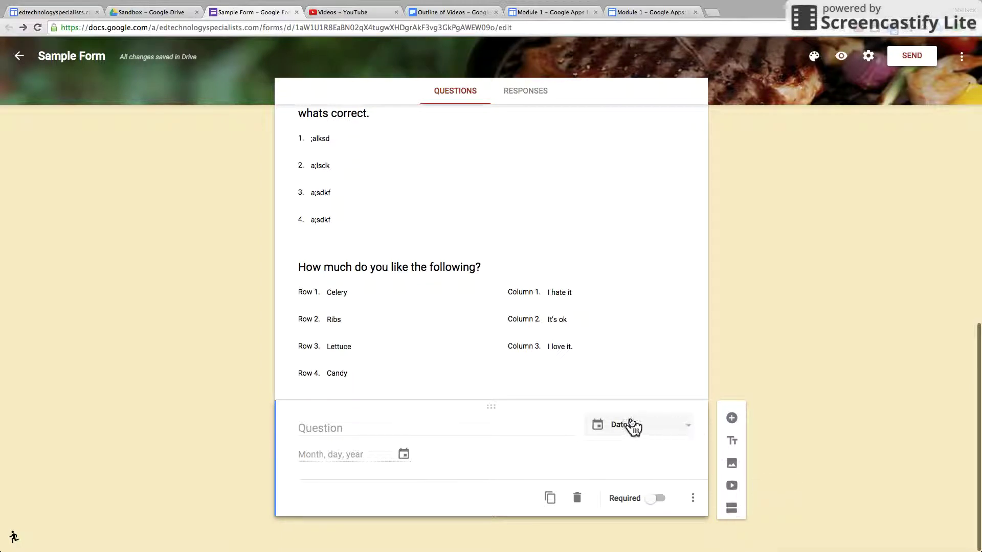
pyautogui.click(577, 498)
pyautogui.scroll(10, 776, 450)
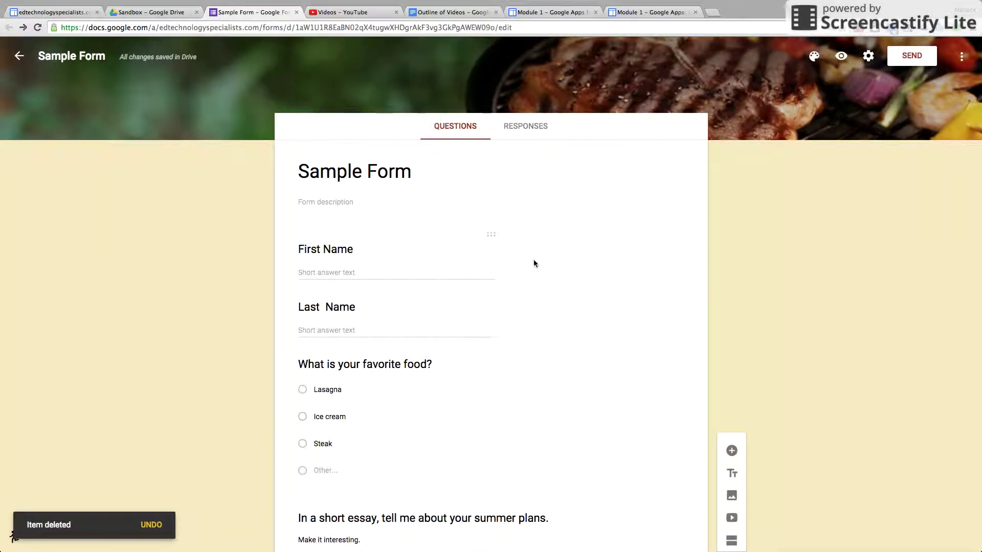
pyautogui.scroll(-10, 591, 233)
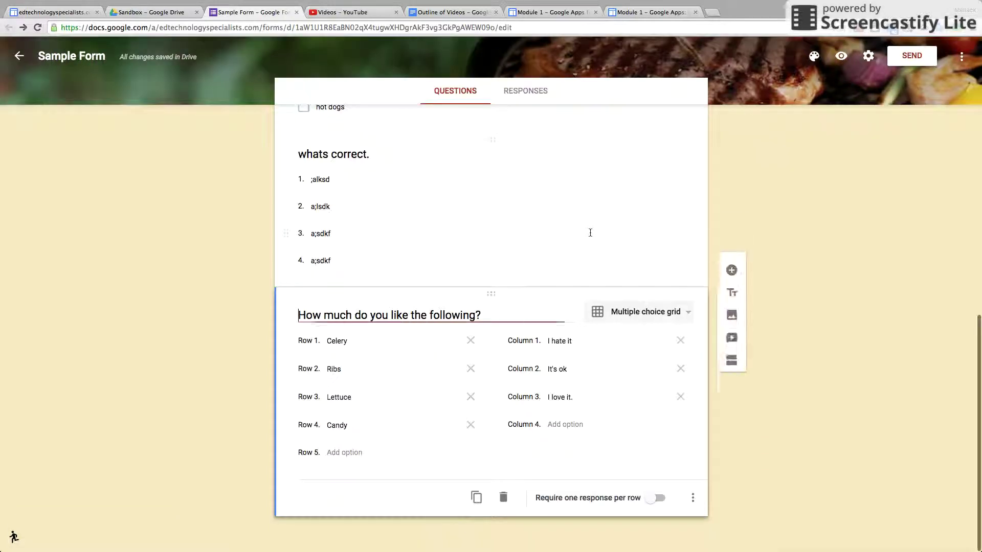
pyautogui.scroll(10, 815, 287)
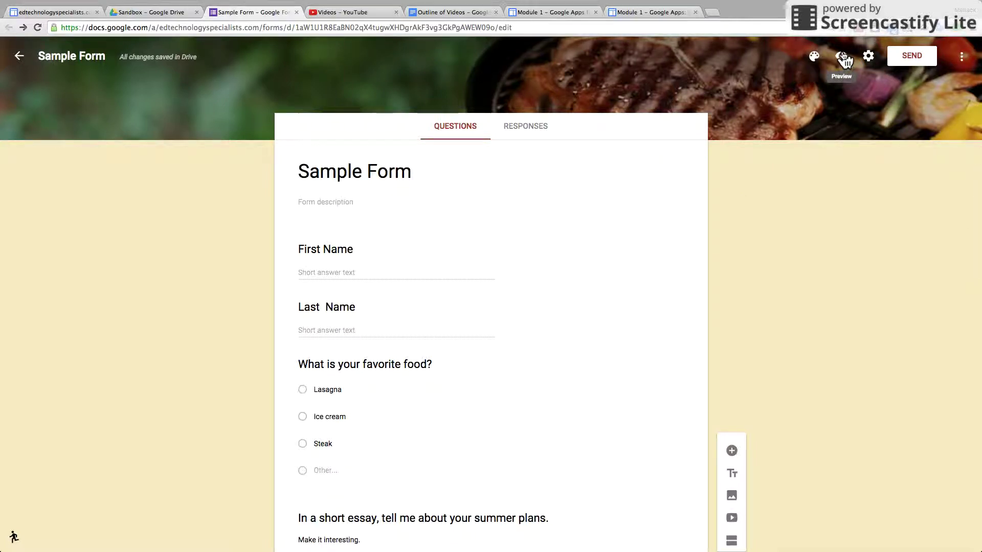
# - Preview the form, choose Ice cream as favourite food, and enter a first and last name
pyautogui.click(843, 58)
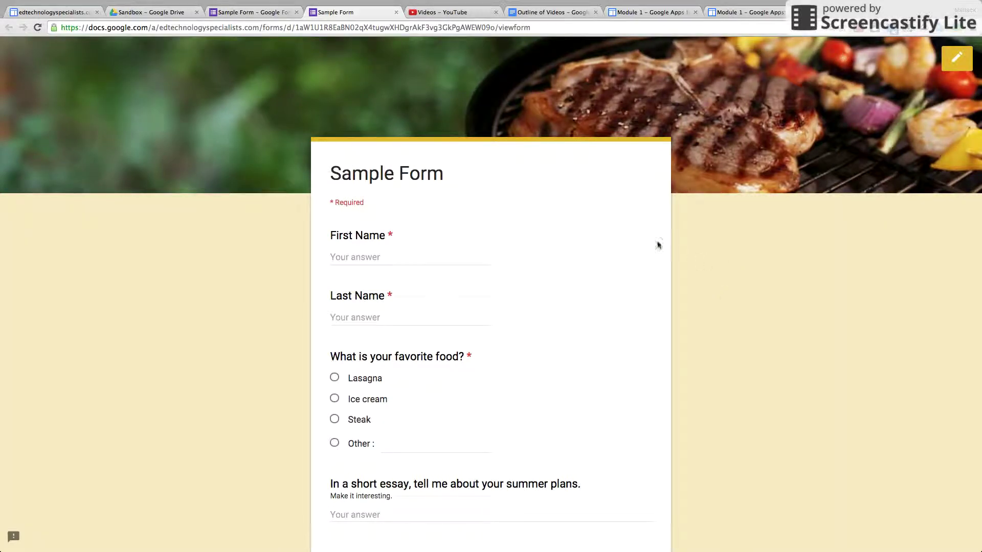
pyautogui.click(375, 255)
pyautogui.scroll(-3, 539, 363)
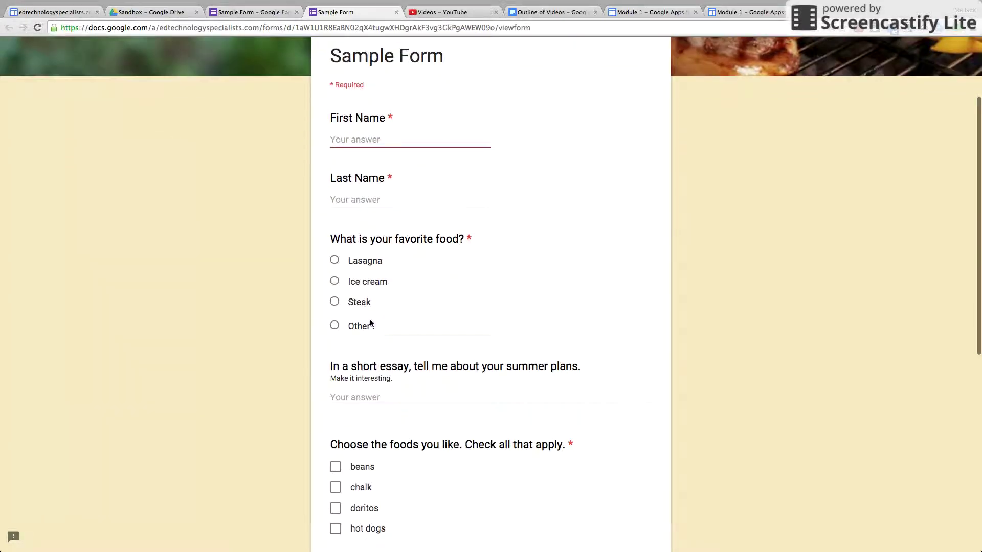
pyautogui.click(334, 282)
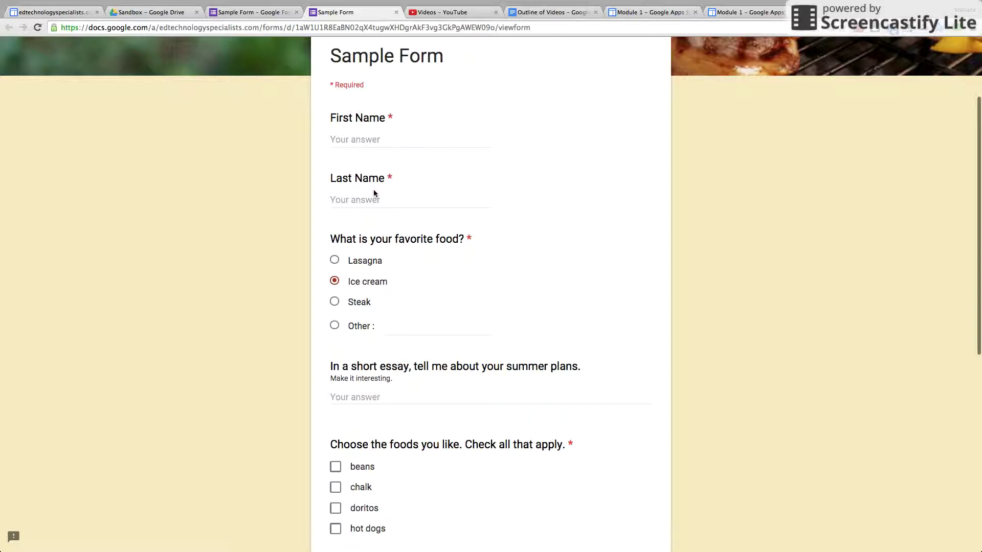
pyautogui.click(356, 139)
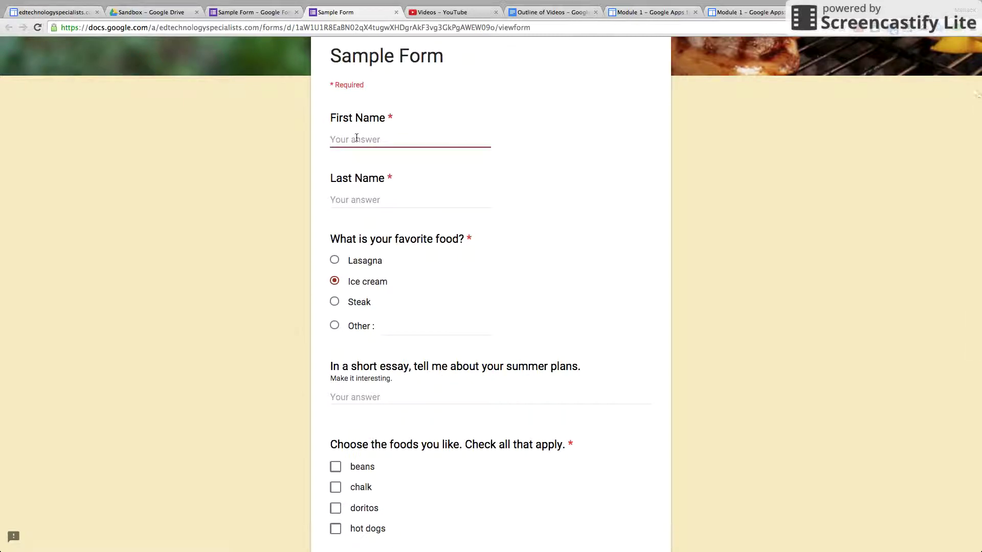
pyautogui.write('Bill')
pyautogui.press('Tab')
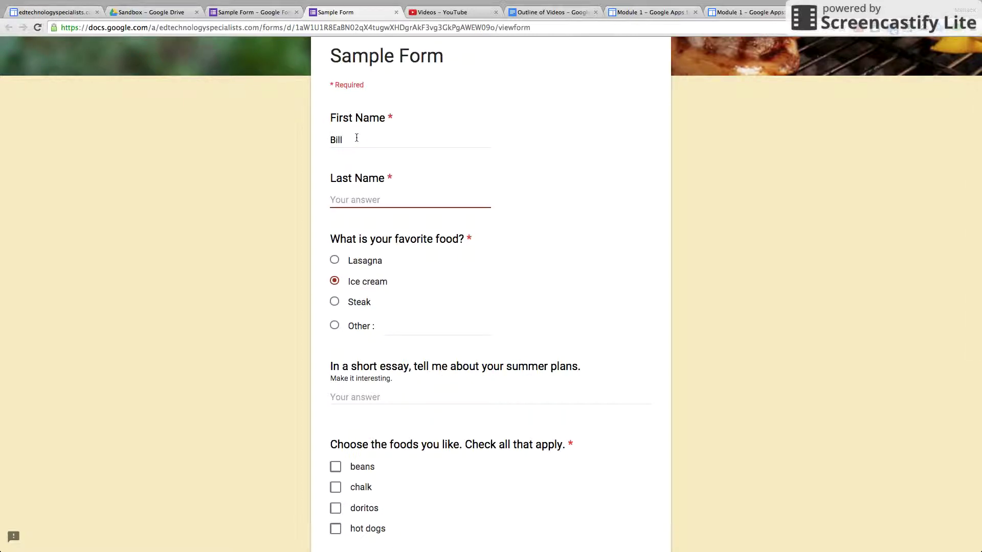
pyautogui.write('Smith')
# - Write the summer-plans essay, tick doritos and chalk, and pick 'a;lsdk' for 'whats correct.'
pyautogui.scroll(-2, 547, 215)
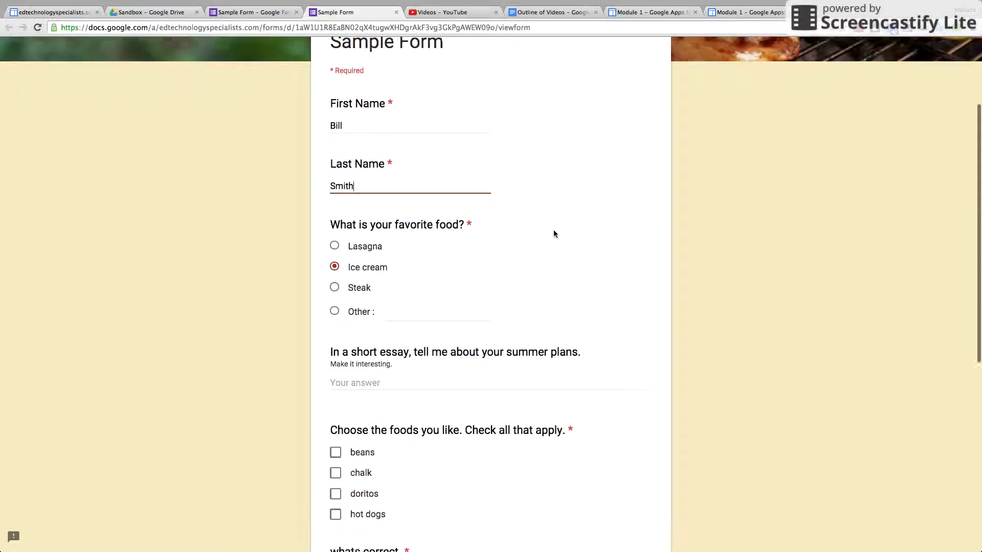
pyautogui.click(418, 353)
pyautogui.write('bla')
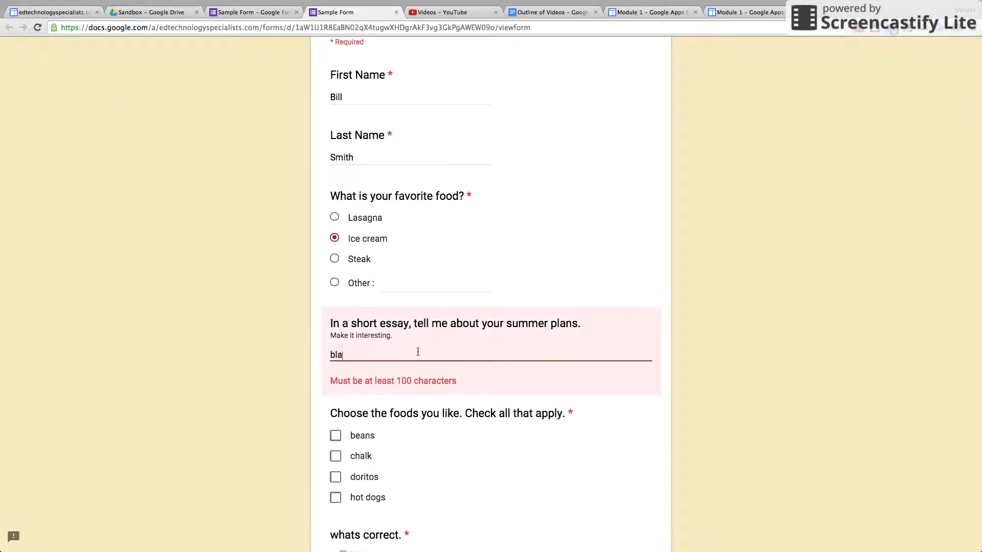
pyautogui.write(' bla blajj sal;kdfj;askdjf laksjdf ;askdjf ;askdjf ;alskdjf ;a')
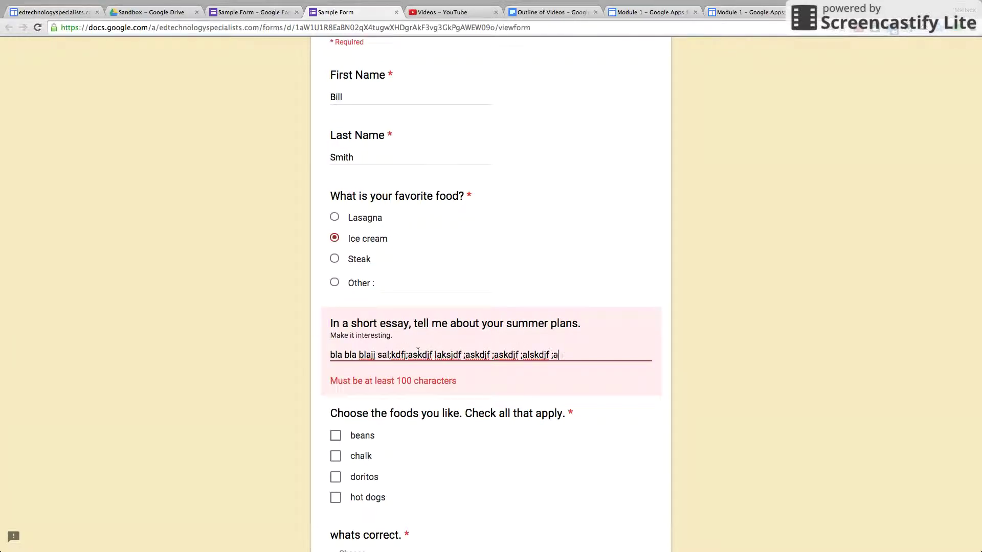
pyautogui.write('skdjf;askdjf ;alskdjf ;askldjf ;aslkdjf ;aslkjdf ;alskdf')
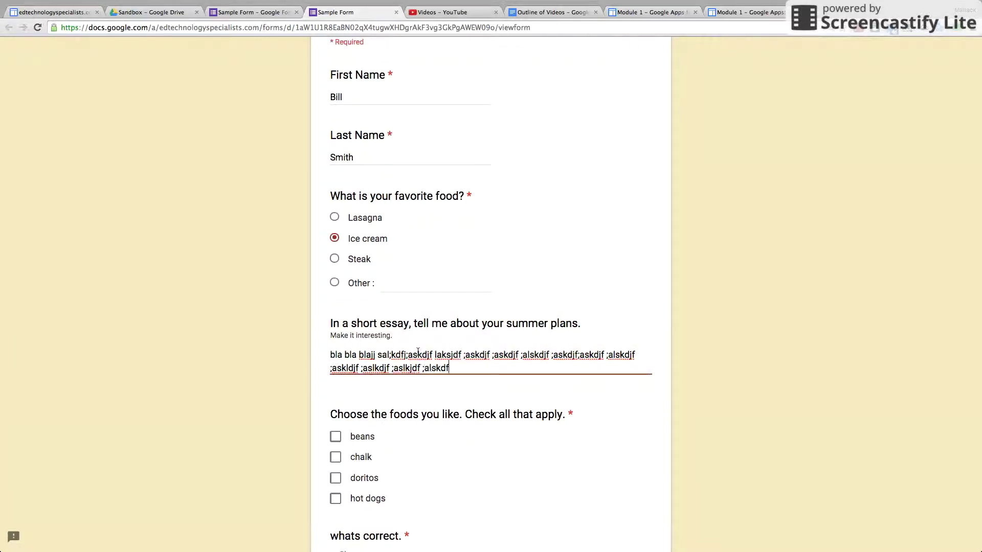
pyautogui.scroll(-3, 647, 412)
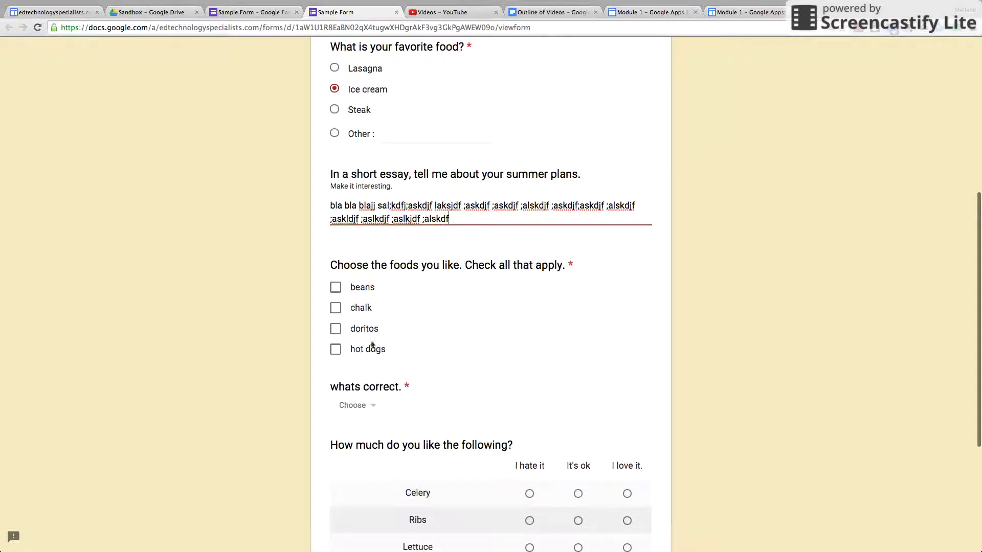
pyautogui.click(335, 330)
pyautogui.click(335, 308)
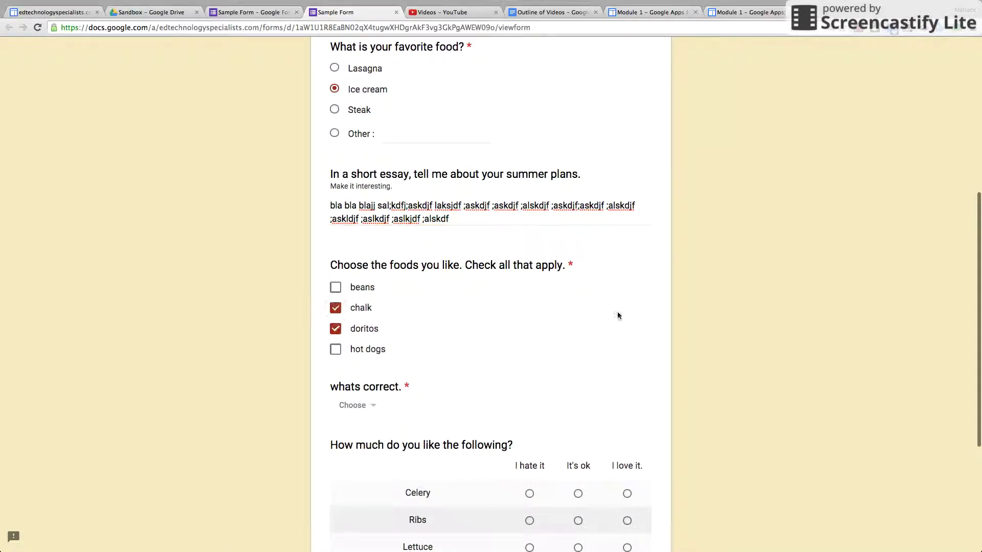
pyautogui.scroll(-1, 618, 315)
pyautogui.click(372, 355)
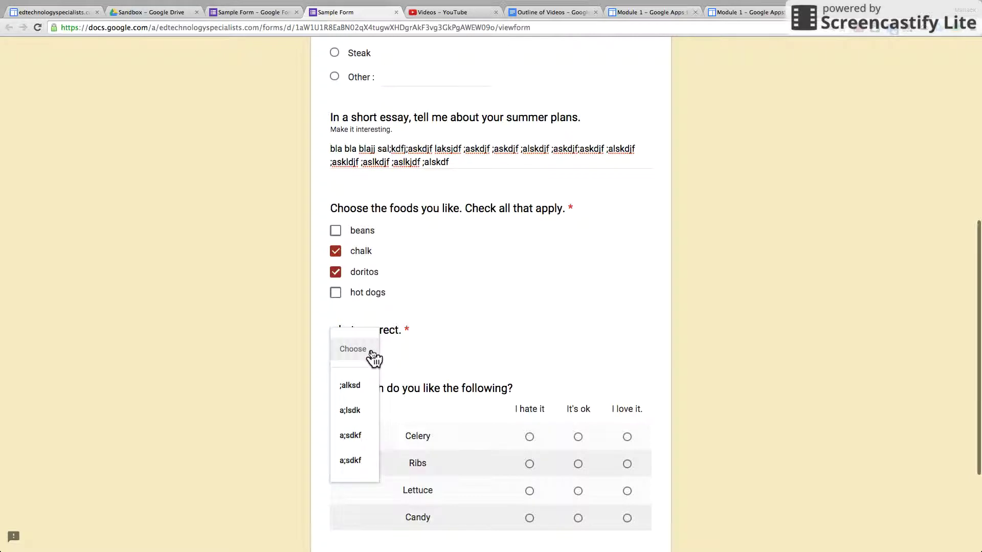
pyautogui.click(367, 412)
pyautogui.scroll(-3, 481, 368)
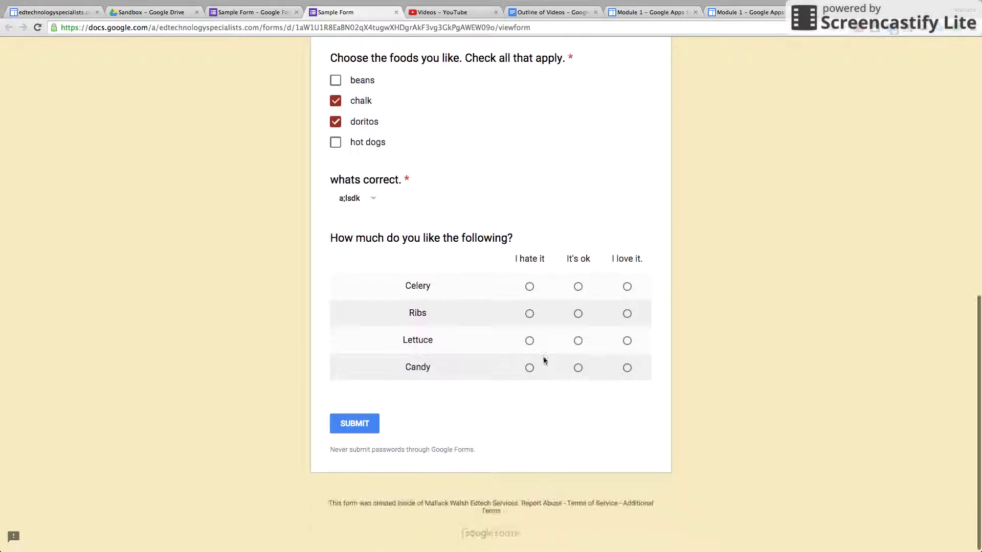
# - Rate the grid foods, submit the test response, and return to the editor
pyautogui.click(529, 341)
pyautogui.click(578, 286)
pyautogui.click(627, 340)
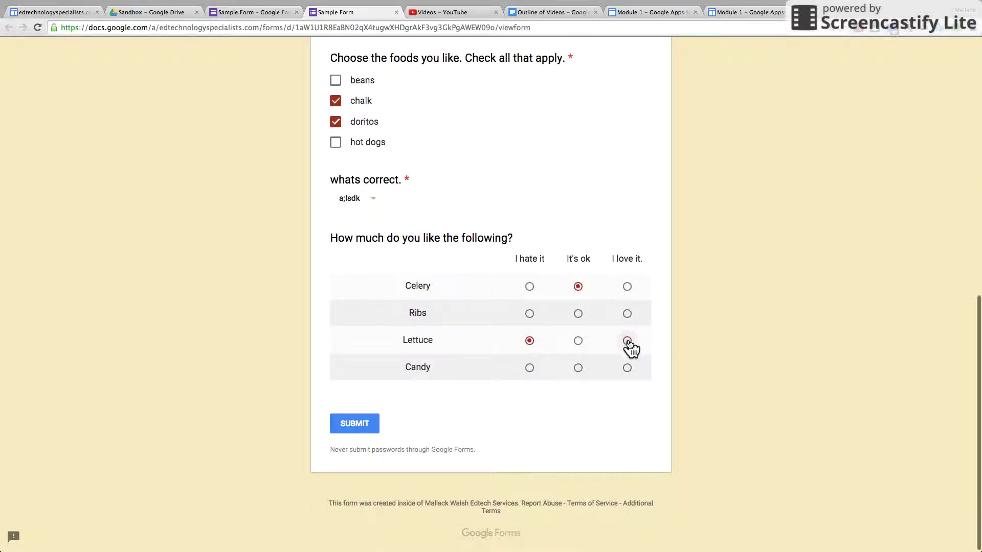
pyautogui.click(578, 368)
pyautogui.click(529, 313)
pyautogui.click(358, 424)
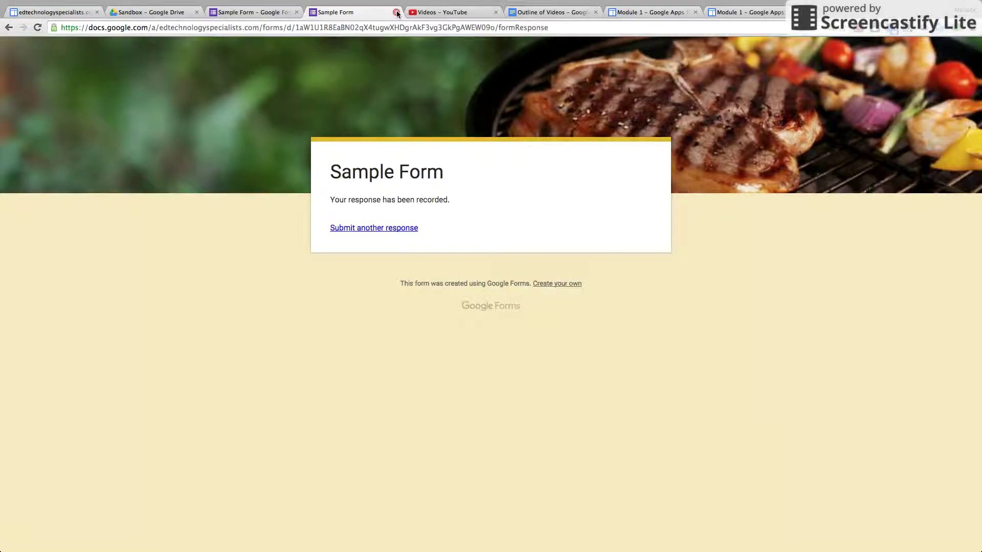
pyautogui.click(397, 12)
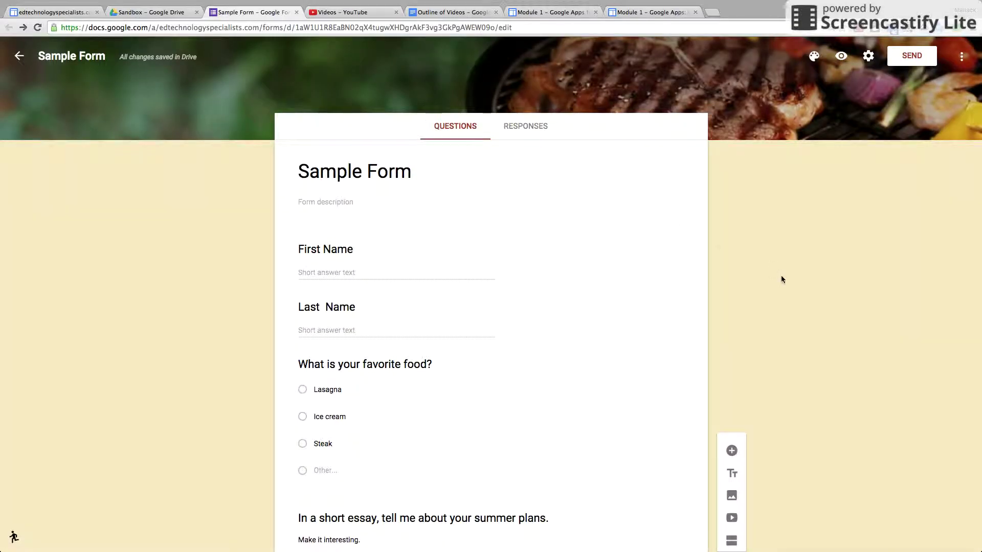
# - In Settings, limit who can respond to people in the organisation
pyautogui.scroll(-4, 792, 338)
pyautogui.scroll(4, 793, 338)
pyautogui.click(869, 59)
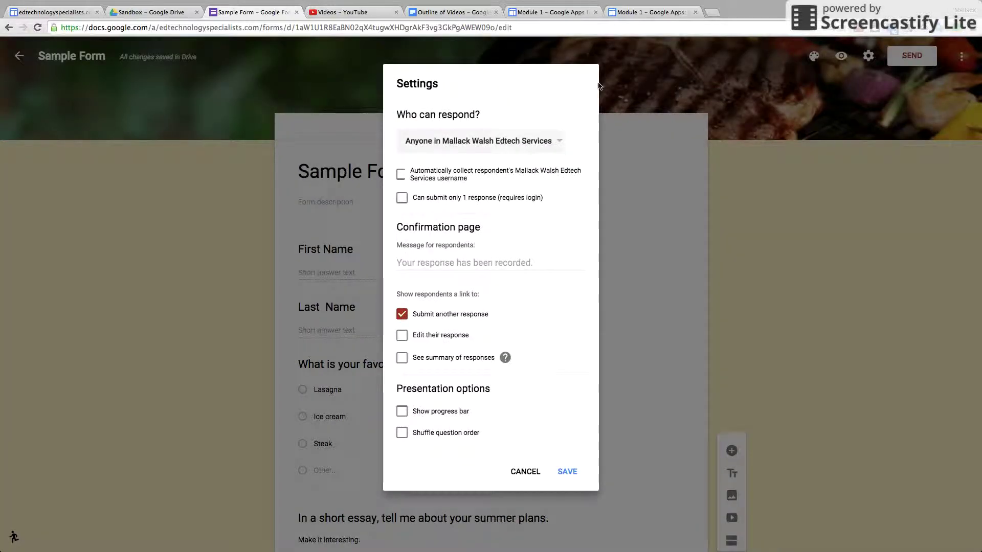
pyautogui.click(561, 145)
pyautogui.click(501, 123)
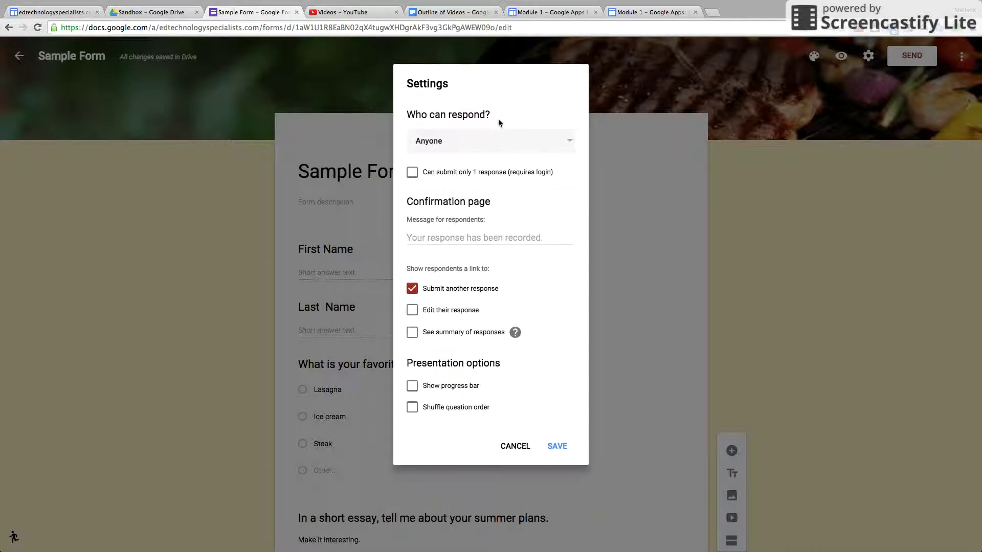
pyautogui.click(571, 147)
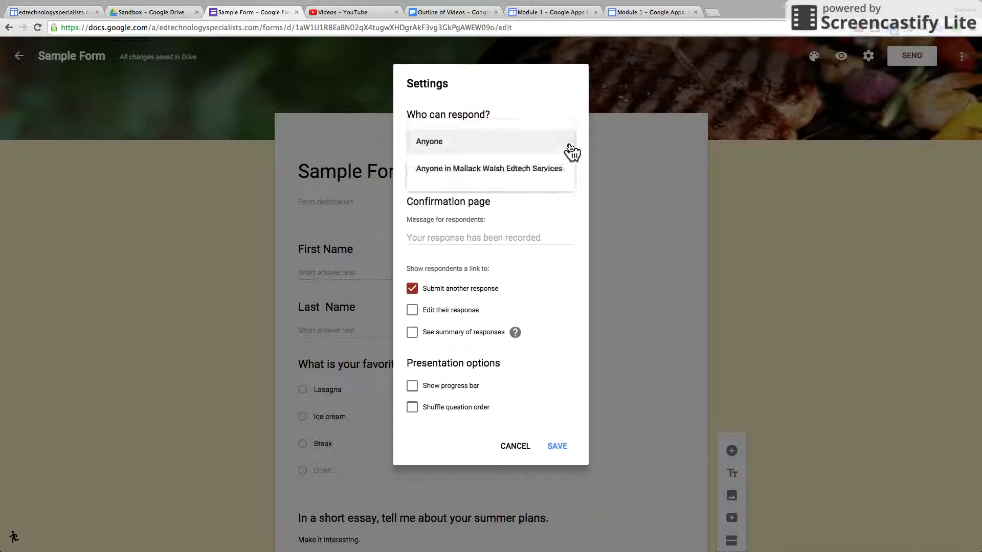
pyautogui.click(549, 174)
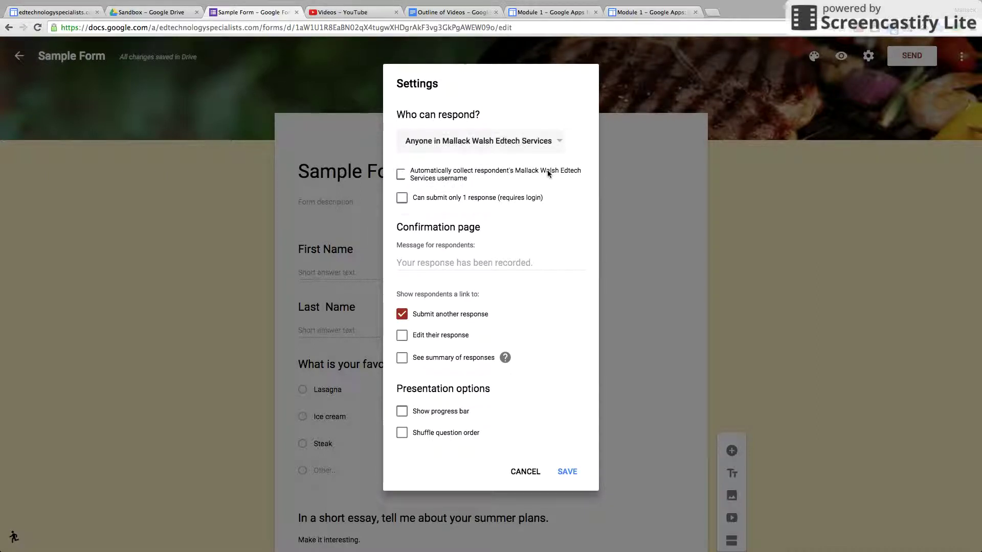
pyautogui.click(558, 144)
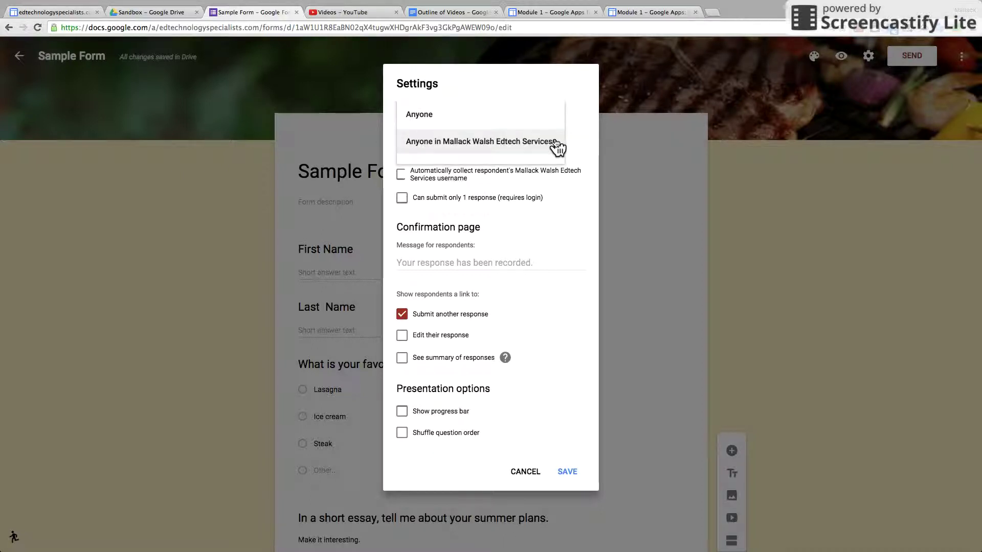
pyautogui.click(521, 150)
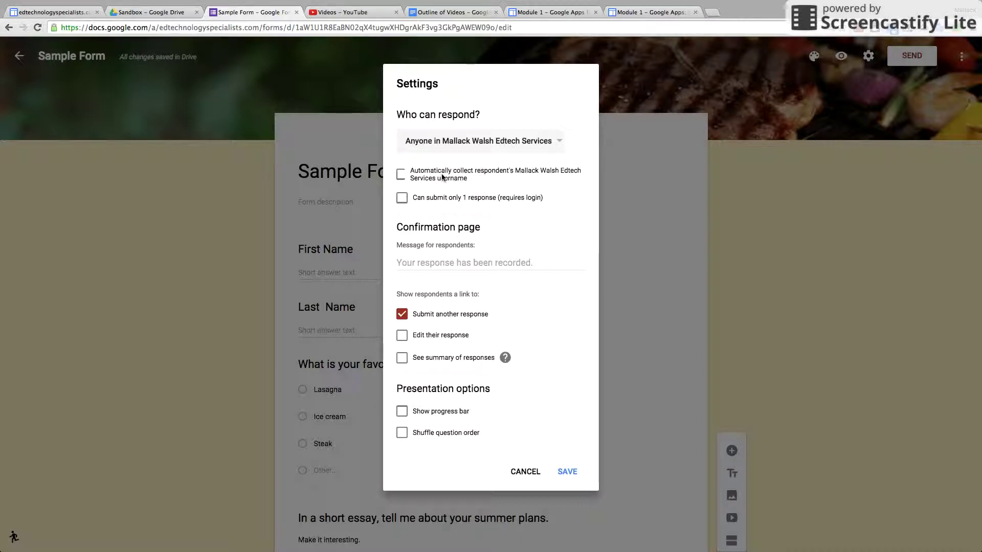
# - Turn on automatic username collection and limit respondents to one response each
pyautogui.click(402, 175)
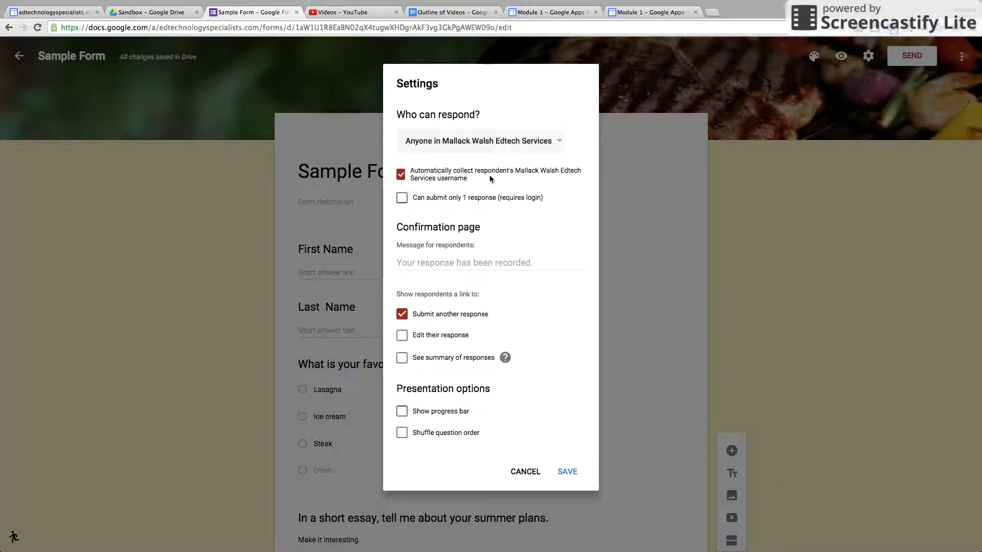
pyautogui.click(402, 198)
pyautogui.click(488, 259)
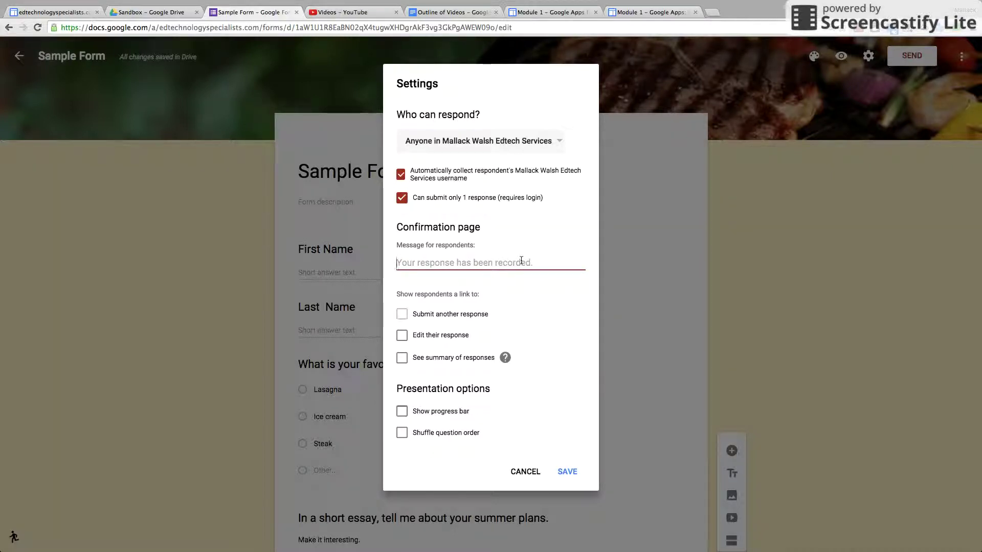
# - Set the confirmation message 'Thank you for taking the test.' and allow multiple responses again
pyautogui.write('Thank yo')
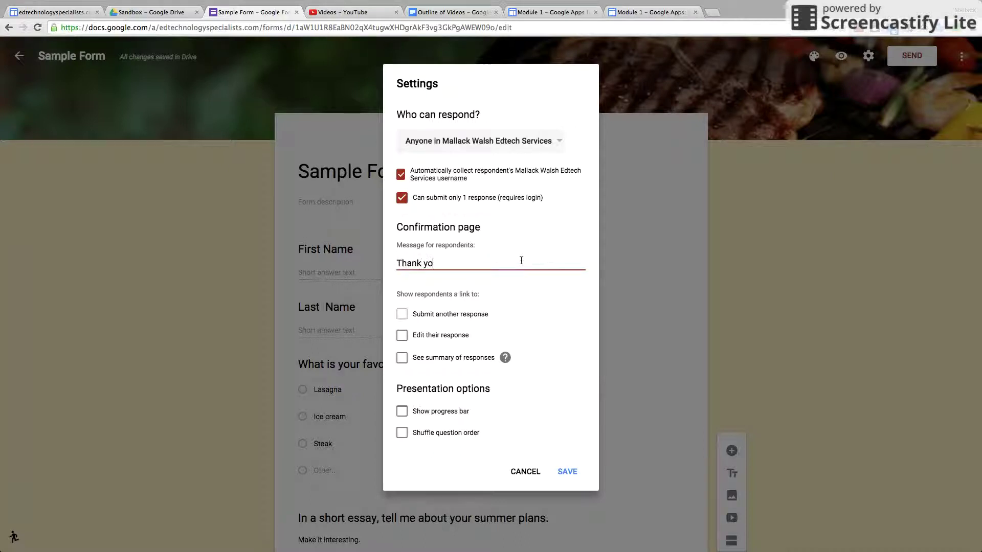
pyautogui.write('u for taking the test.')
pyautogui.click(402, 316)
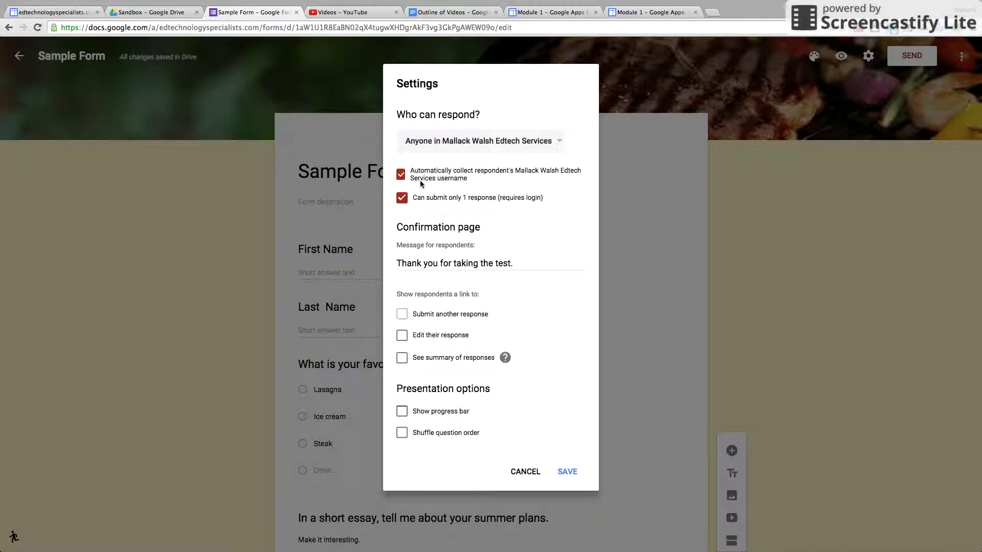
pyautogui.click(401, 202)
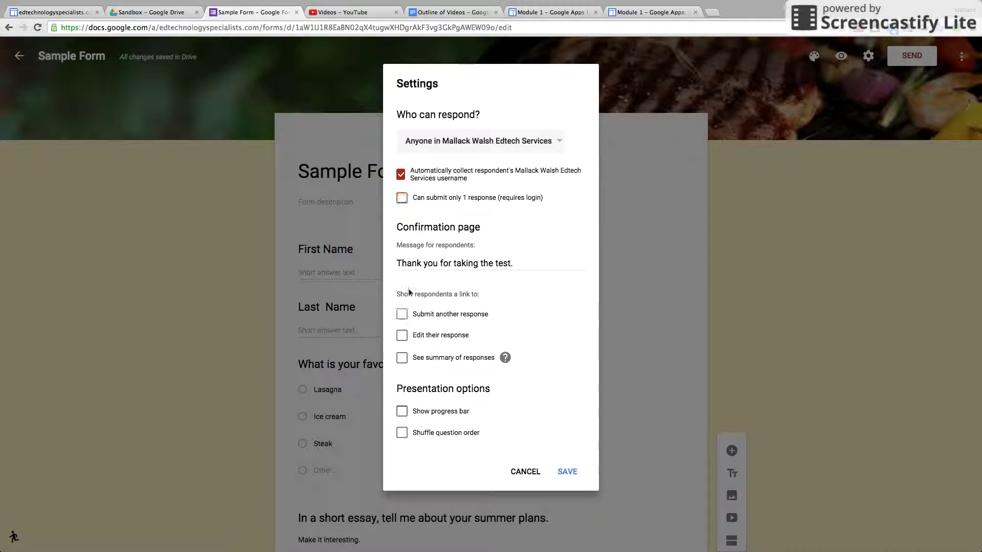
# - Enable submit-another, edit-response and see-summary links, shuffle question order, and save
pyautogui.click(403, 315)
pyautogui.click(405, 339)
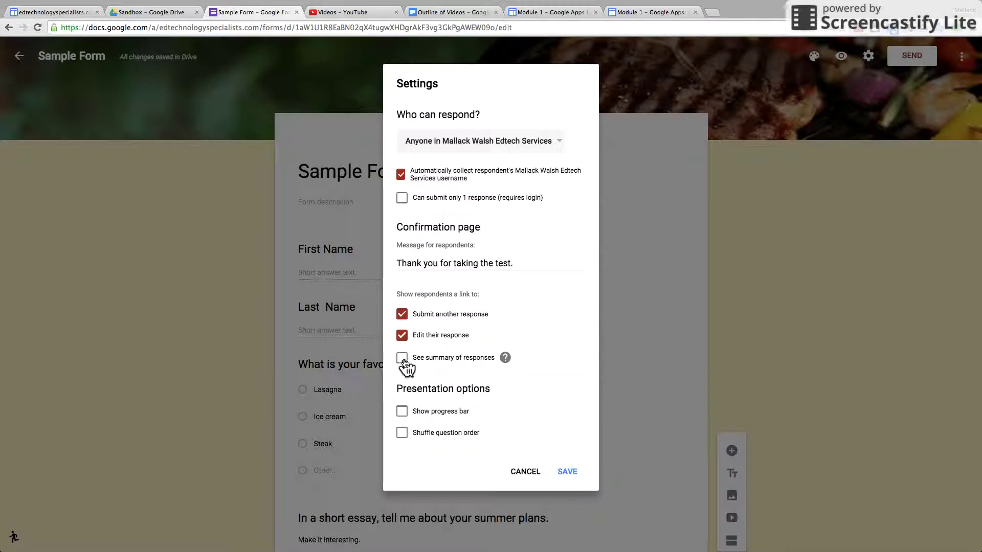
pyautogui.click(403, 359)
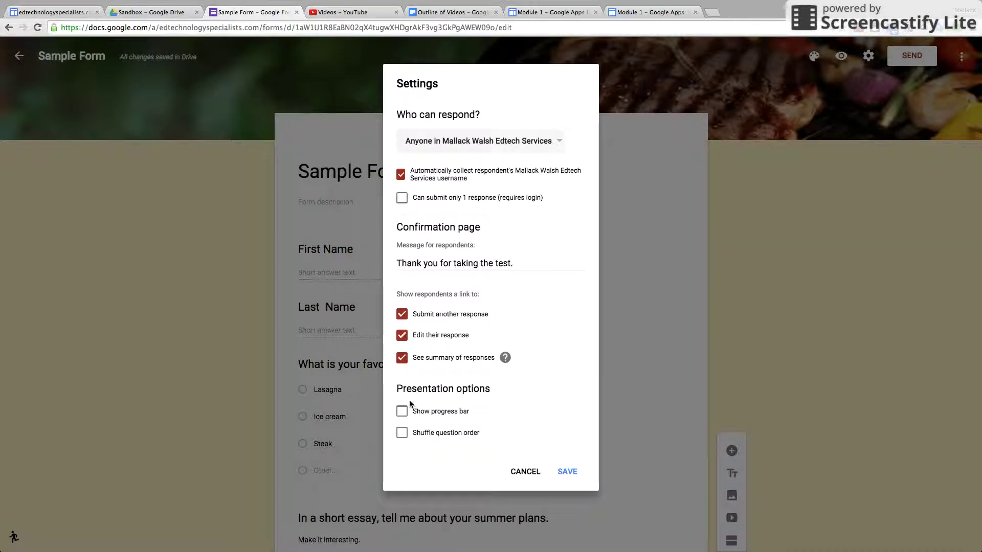
pyautogui.click(404, 434)
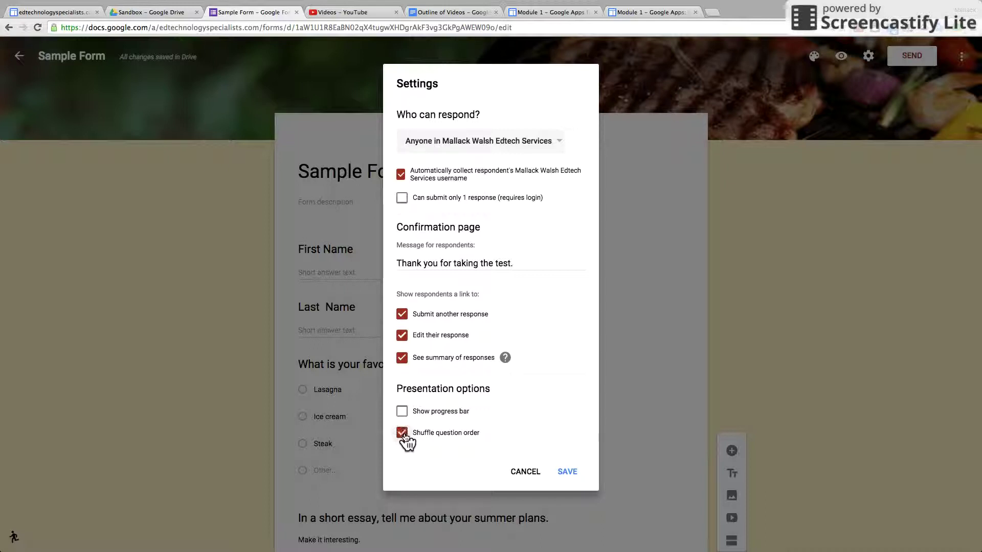
pyautogui.click(567, 471)
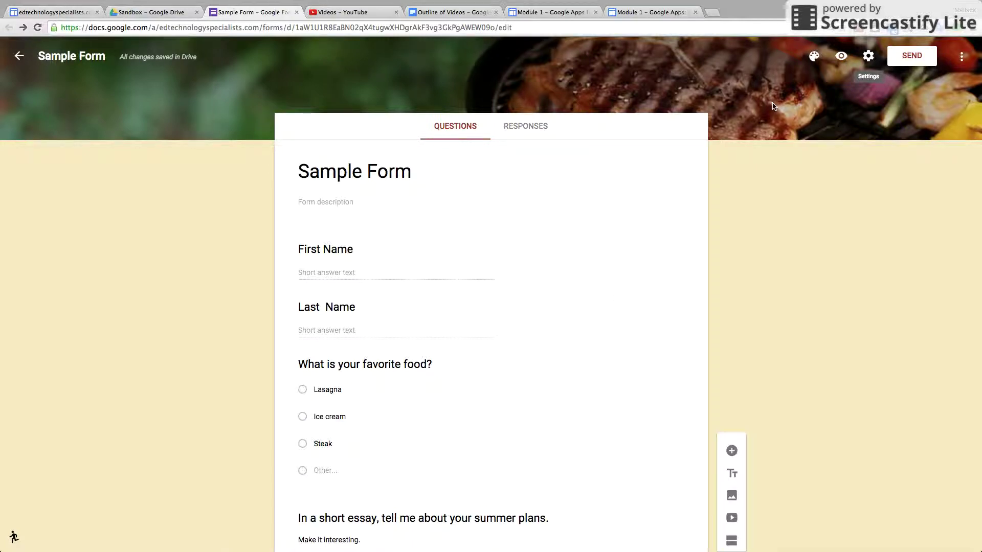
# - Preview the live form, fill in the first text field, and type filler text for the summer plans essay
pyautogui.click(841, 57)
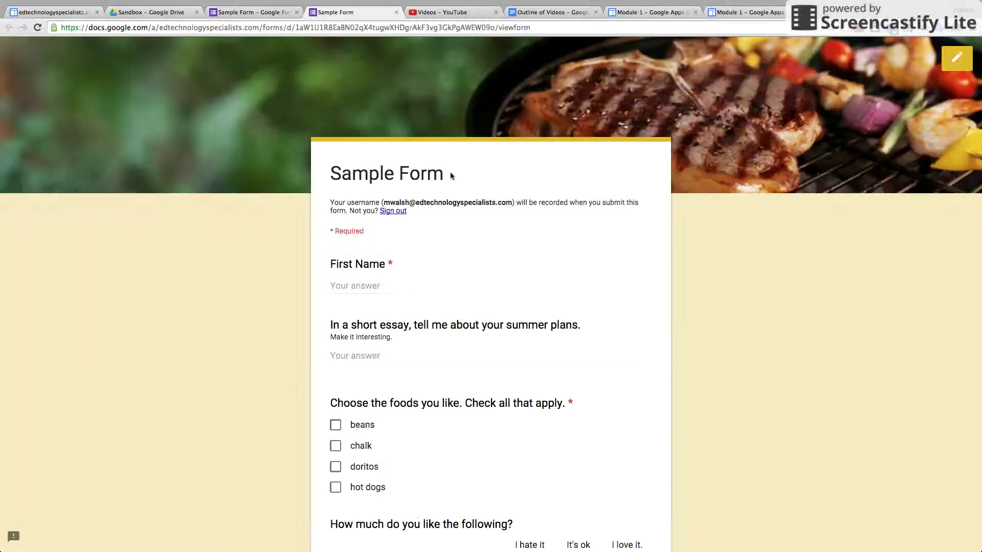
pyautogui.write('asdfa')
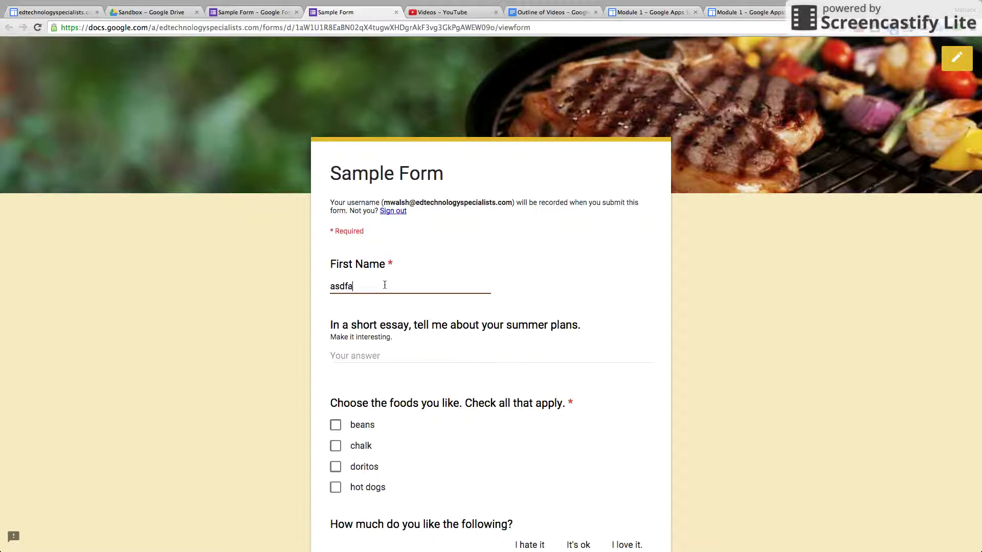
pyautogui.click(381, 353)
pyautogui.write('asdfasdfasdf')
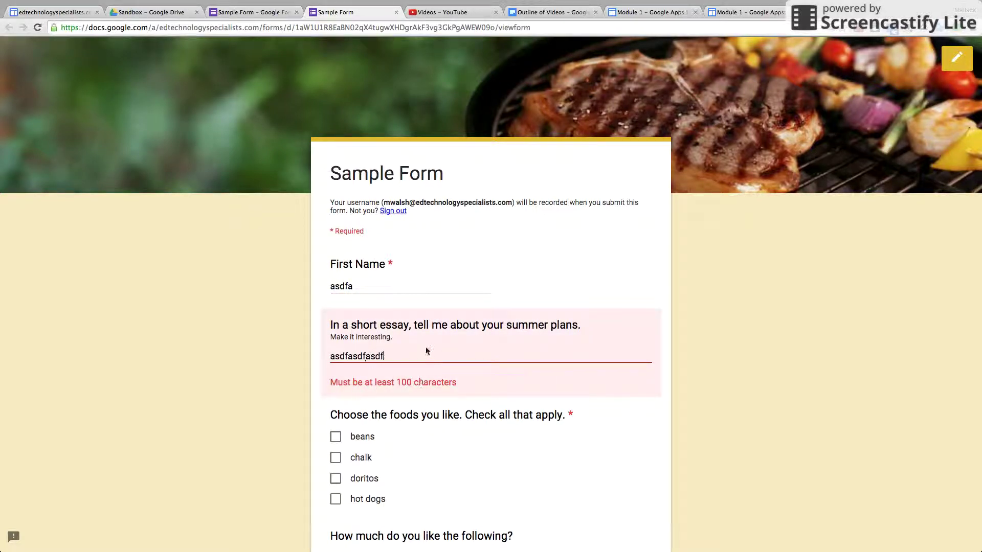
pyautogui.write('asdfaskldjfnklasdhflaskjhdflsjahdflasjkhdflasjkhdflaskjdhfl')
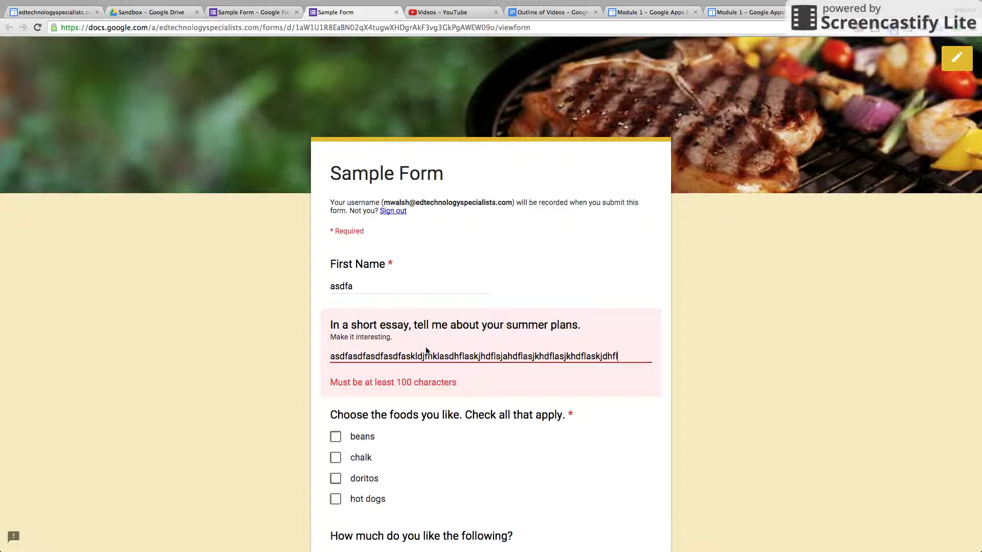
pyautogui.write('ajkshdflkjashdflkjashdlfkjashdlfkjhasldfjkhasldf')
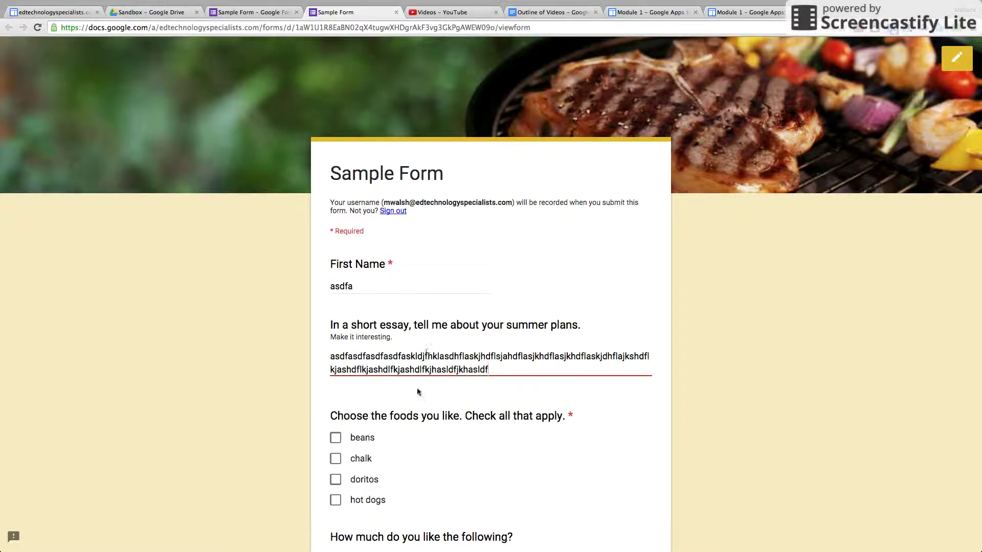
# - Mark beans as the only liked food, unchecking chalk after selecting it
pyautogui.click(336, 459)
pyautogui.click(335, 438)
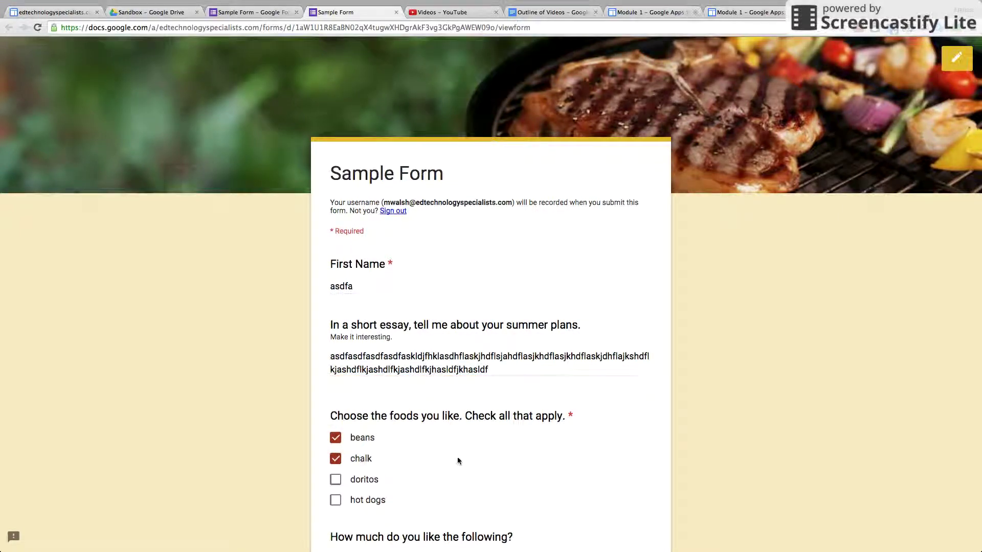
pyautogui.scroll(-2, 458, 456)
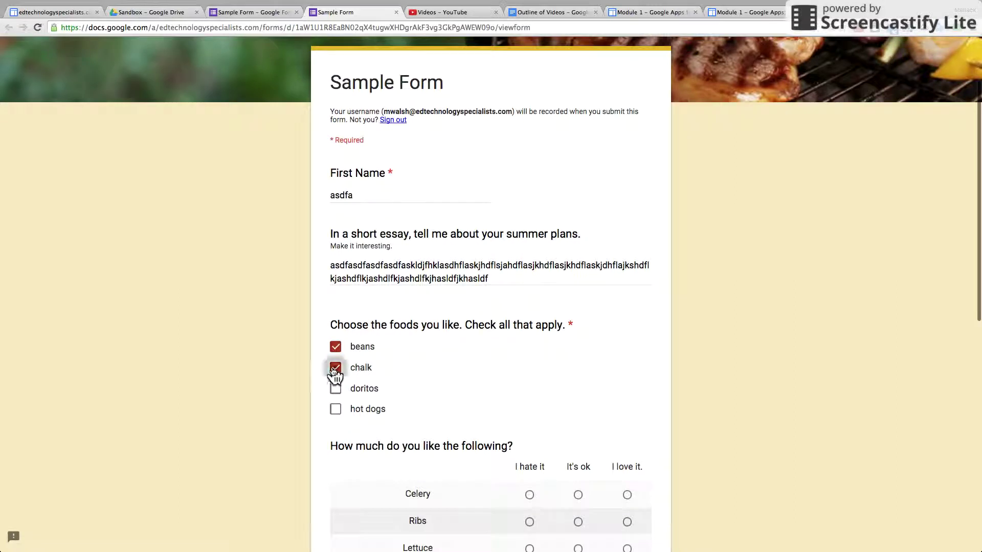
pyautogui.click(335, 367)
pyautogui.scroll(-3, 490, 441)
# - Rate Celery and Candy 'I hate it', Ribs 'It's ok', and Lettuce 'I love it' in the grid
pyautogui.click(530, 387)
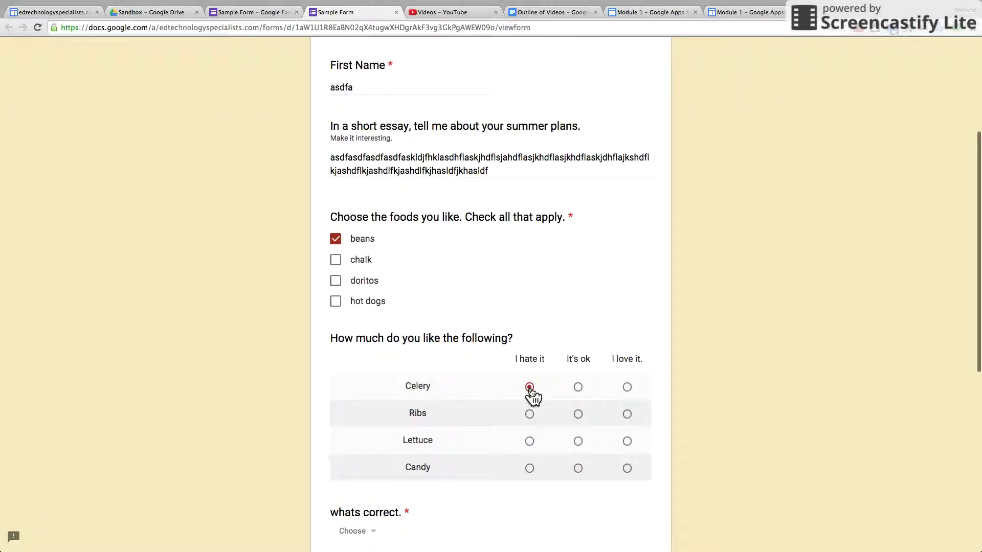
pyautogui.click(578, 414)
pyautogui.click(627, 441)
pyautogui.click(529, 468)
pyautogui.scroll(-3, 532, 475)
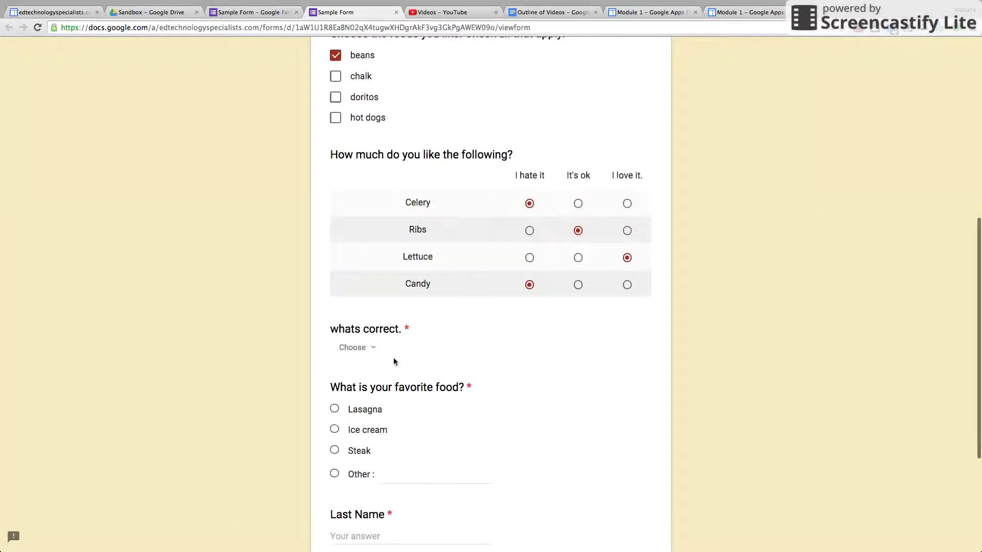
# - Choose 'a;lsdk' in the dropdown and Steak as the favorite food
pyautogui.click(370, 348)
pyautogui.click(363, 409)
pyautogui.scroll(-3, 464, 425)
pyautogui.click(335, 286)
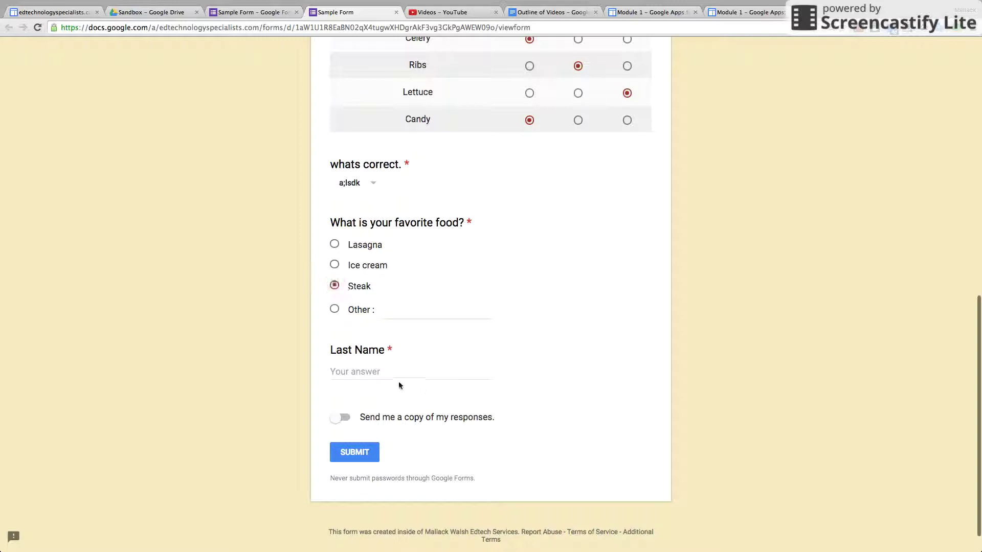
# - Fill in the last name field, leave the emailed copy turned off, and submit the response
pyautogui.click(387, 363)
pyautogui.write('asdf')
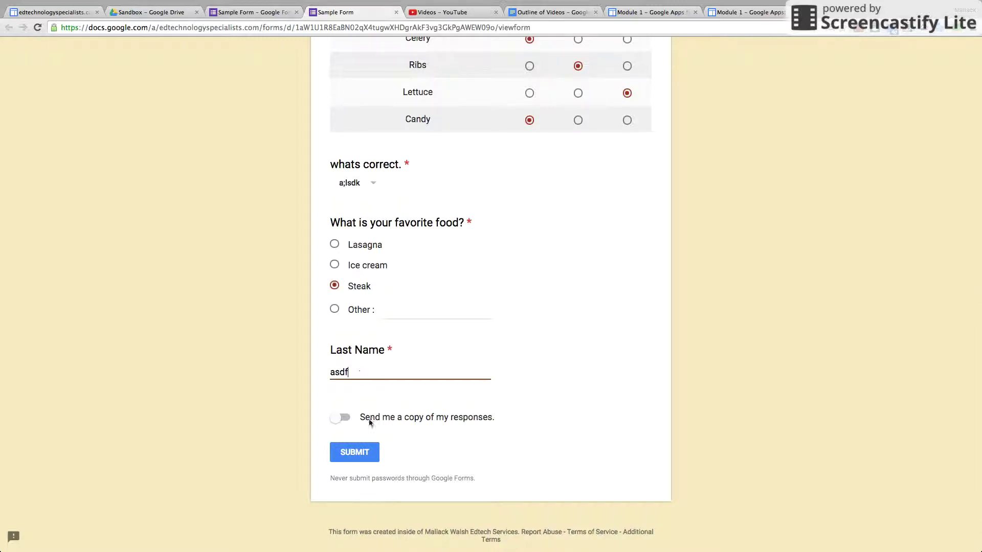
pyautogui.click(339, 418)
pyautogui.click(339, 418)
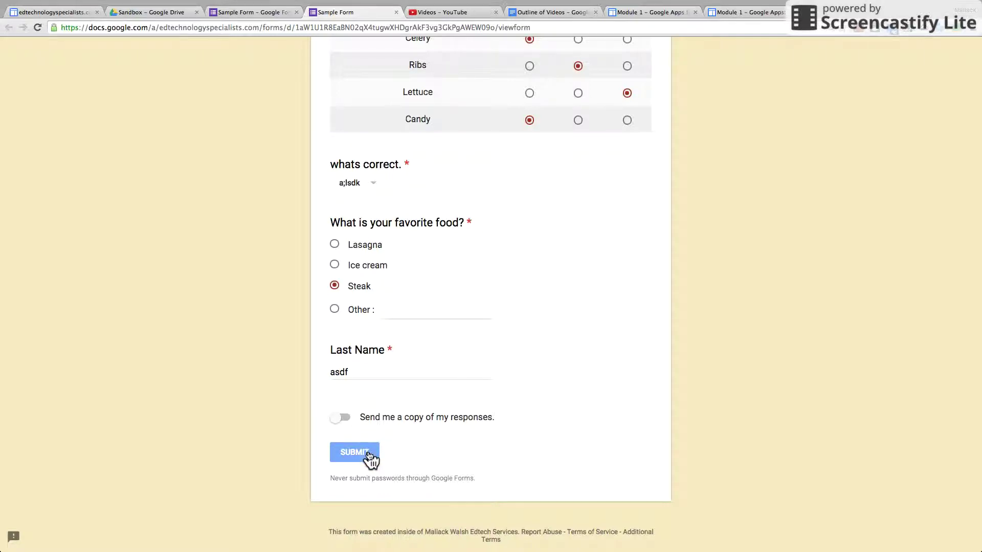
pyautogui.click(368, 454)
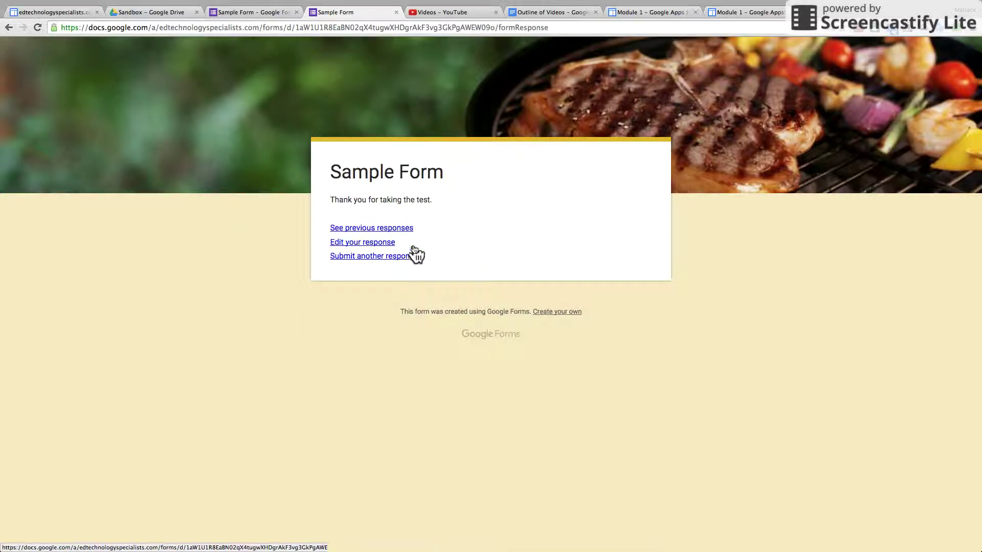
# - Open 'See previous responses', scroll through the 2-response summary charts, then close that tab
pyautogui.click(407, 230)
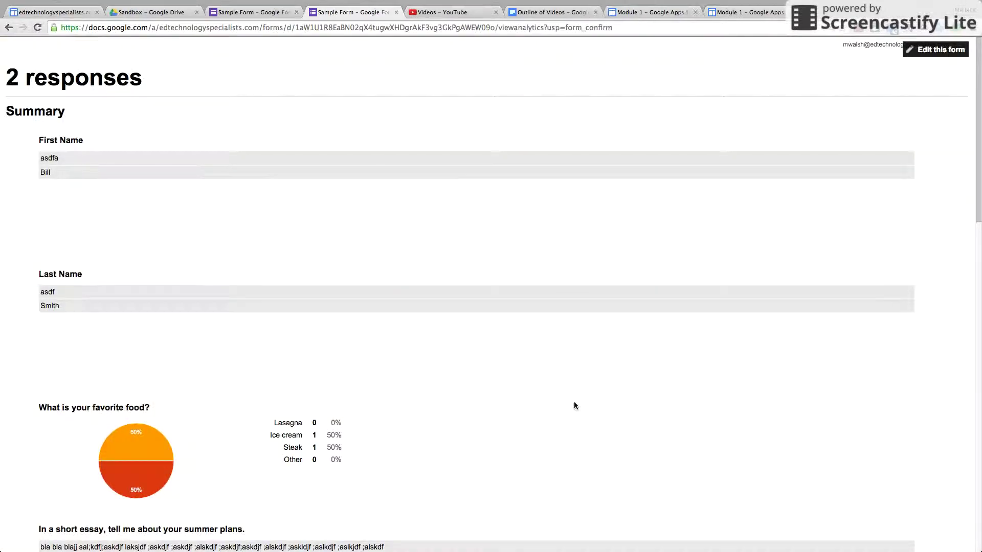
pyautogui.scroll(-20, 574, 406)
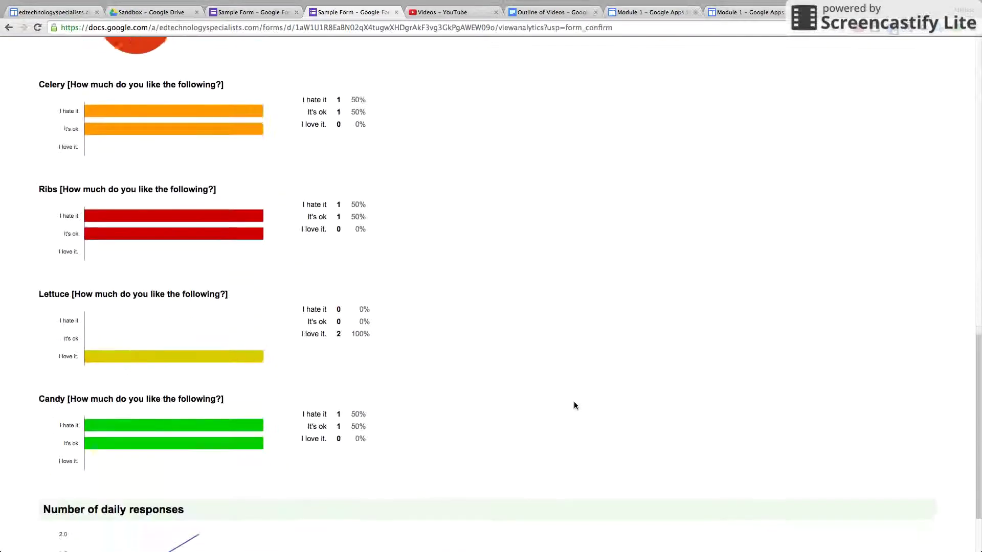
pyautogui.scroll(20, 574, 405)
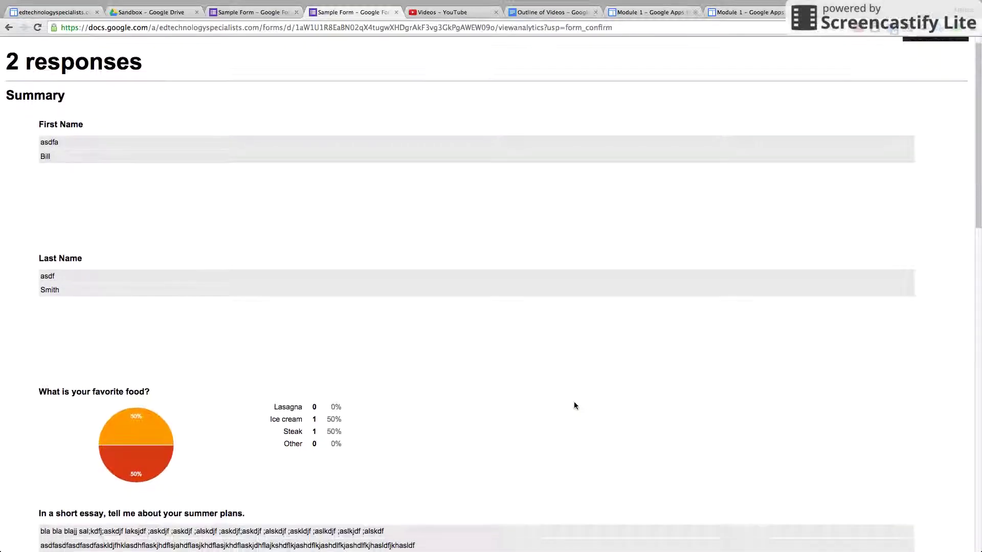
pyautogui.scroll(-3, 574, 406)
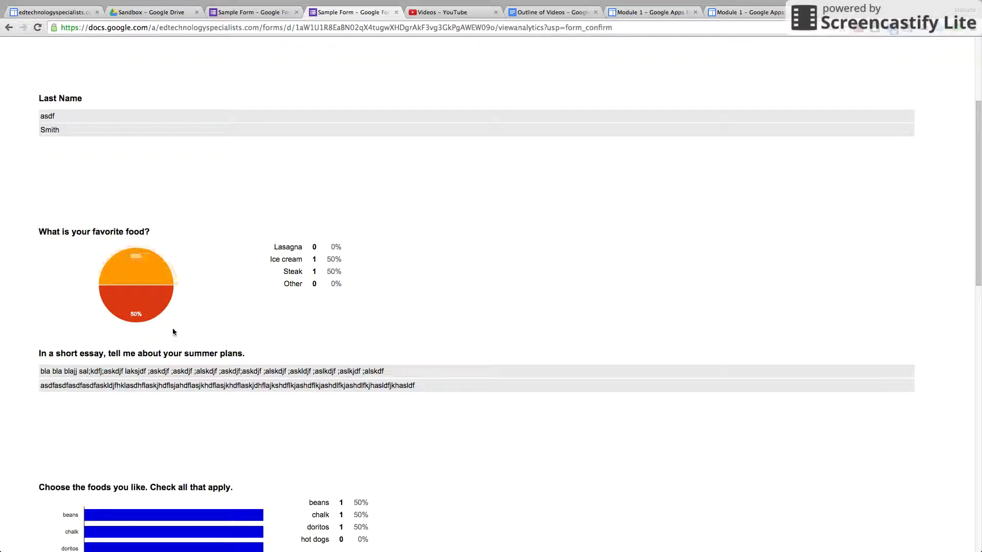
pyautogui.scroll(-1, 467, 407)
pyautogui.scroll(-3, 467, 407)
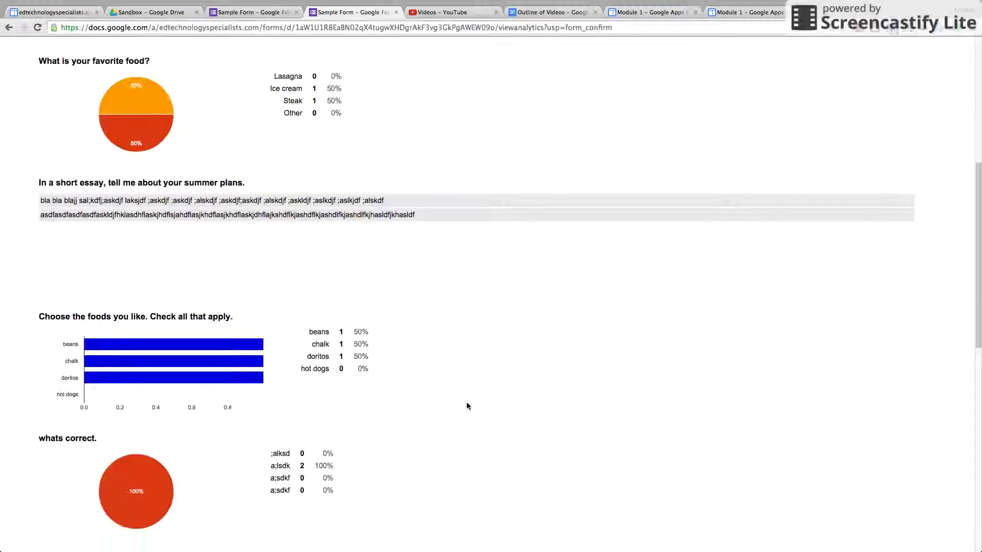
pyautogui.scroll(-3, 508, 409)
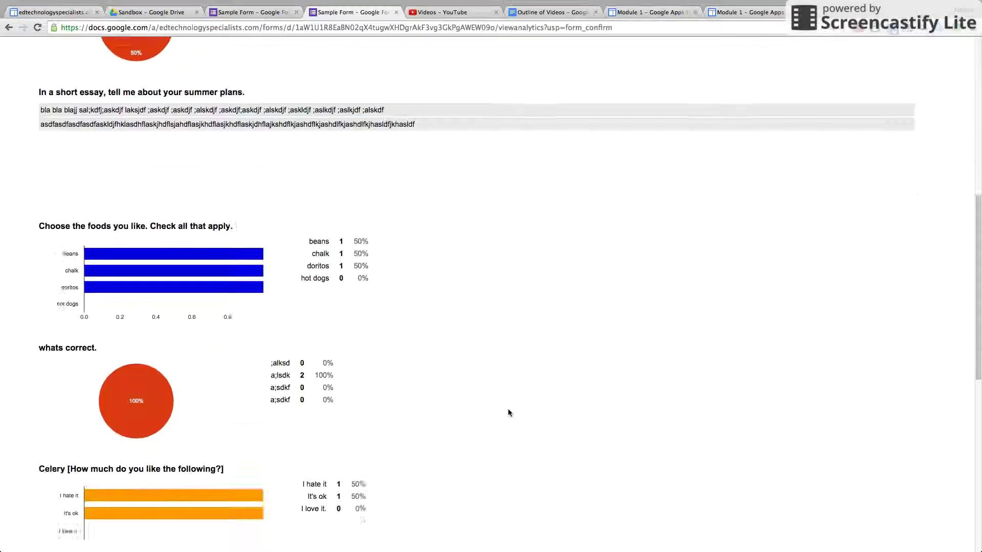
pyautogui.scroll(-4, 505, 414)
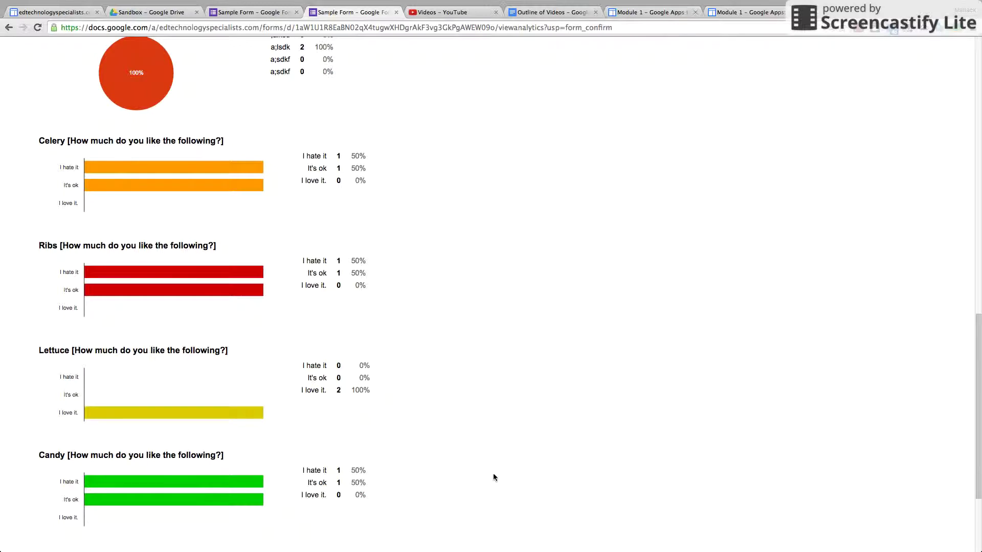
pyautogui.scroll(-3, 493, 475)
pyautogui.scroll(9, 494, 471)
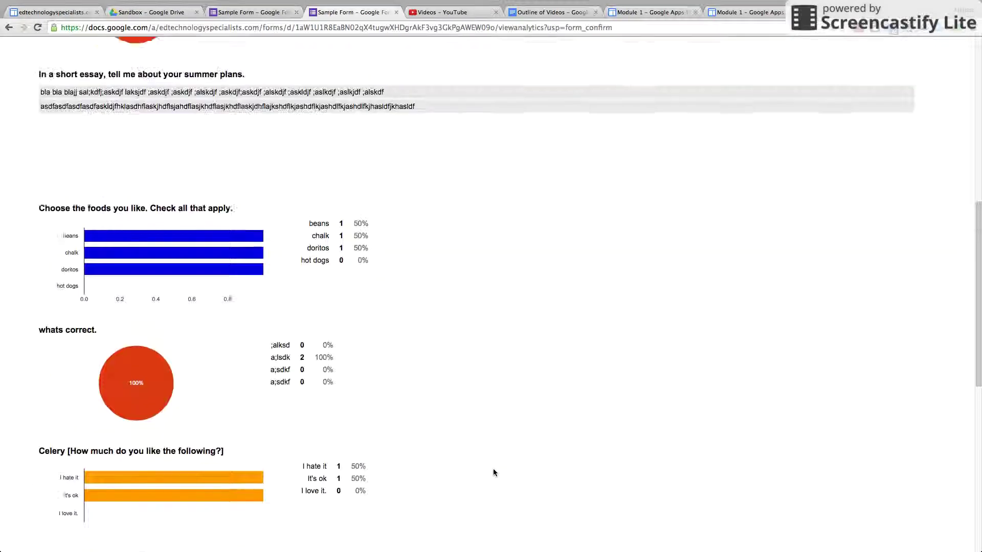
pyautogui.scroll(8, 494, 472)
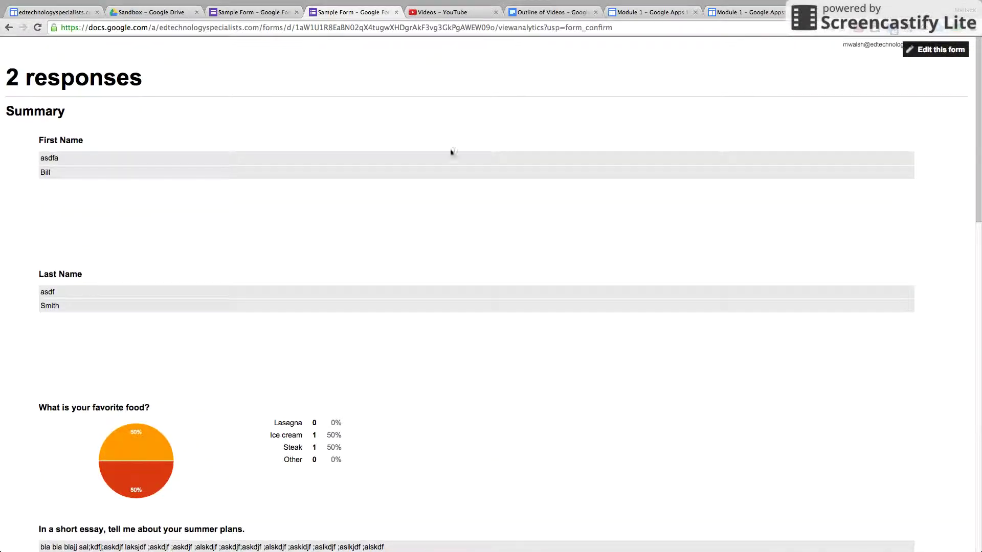
pyautogui.click(397, 13)
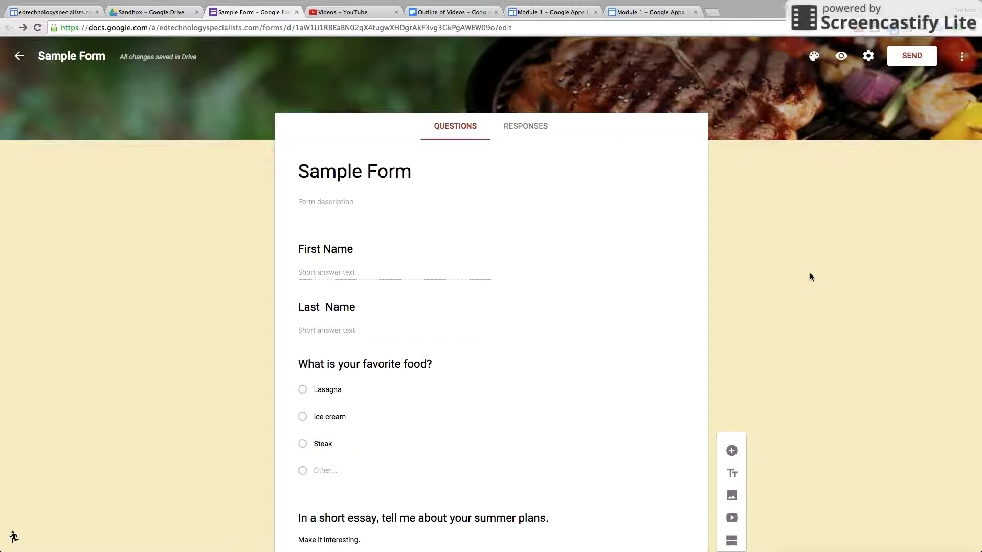
# - Switch the editor to the RESPONSES tab and scroll through the 2-response summary
pyautogui.scroll(-5, 867, 305)
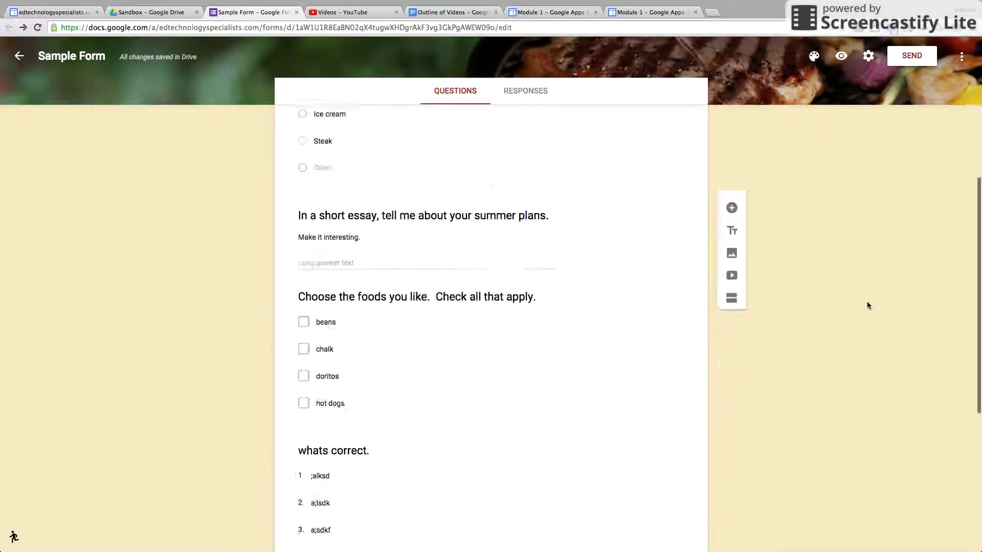
pyautogui.scroll(5, 867, 305)
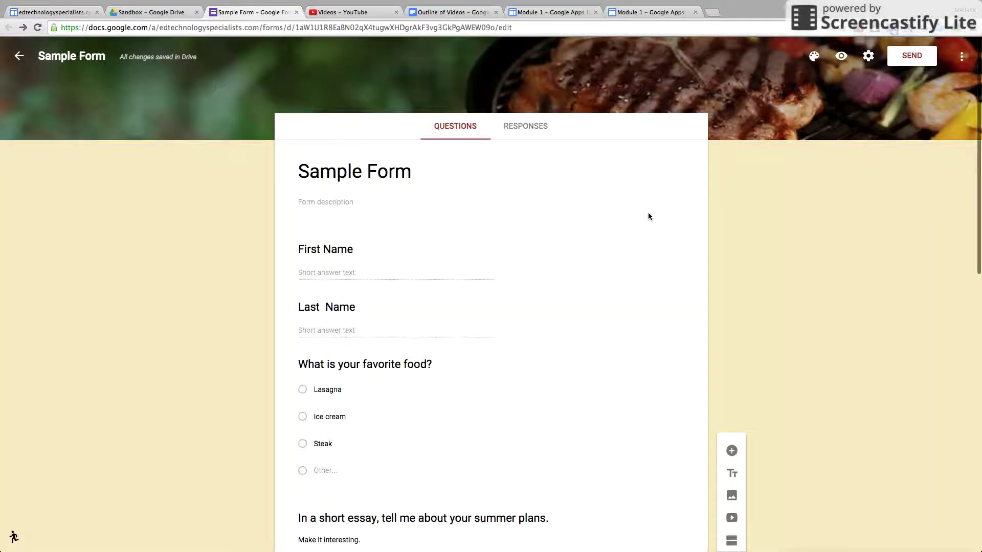
pyautogui.click(526, 135)
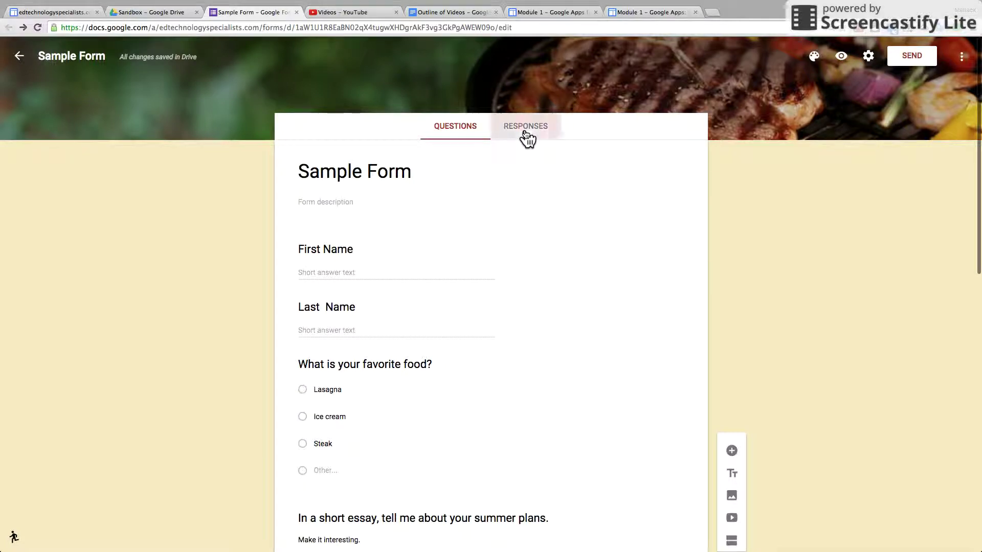
pyautogui.scroll(-4, 772, 371)
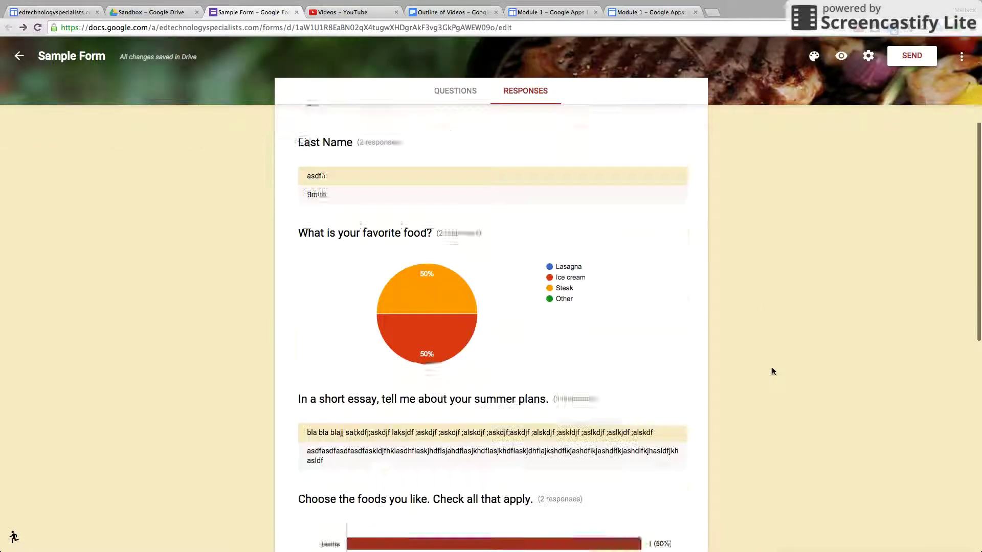
pyautogui.scroll(4, 773, 372)
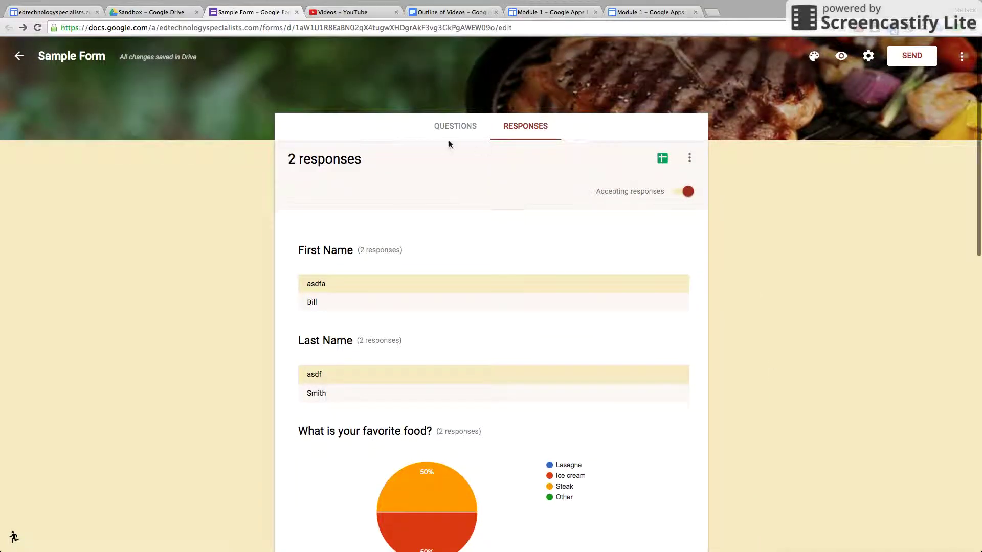
pyautogui.click(860, 33)
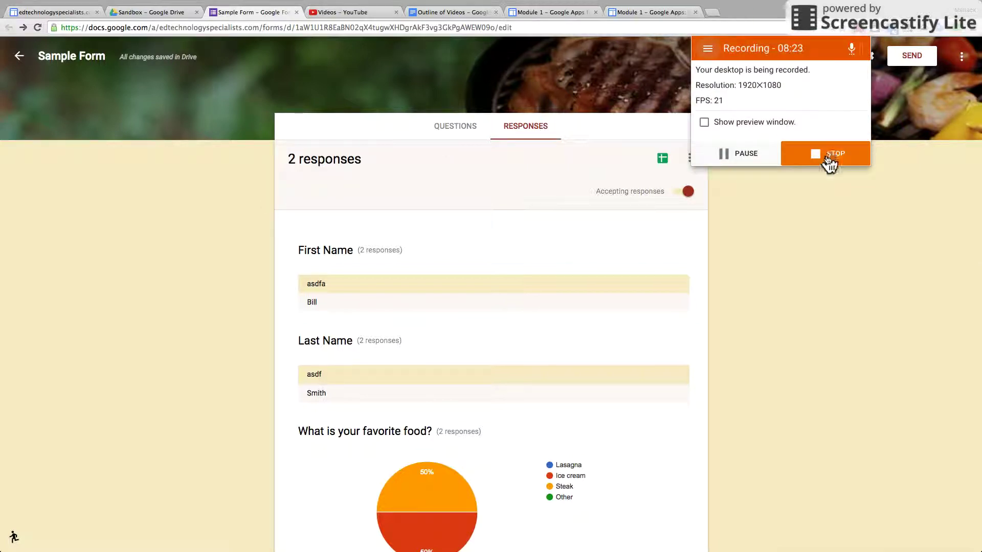